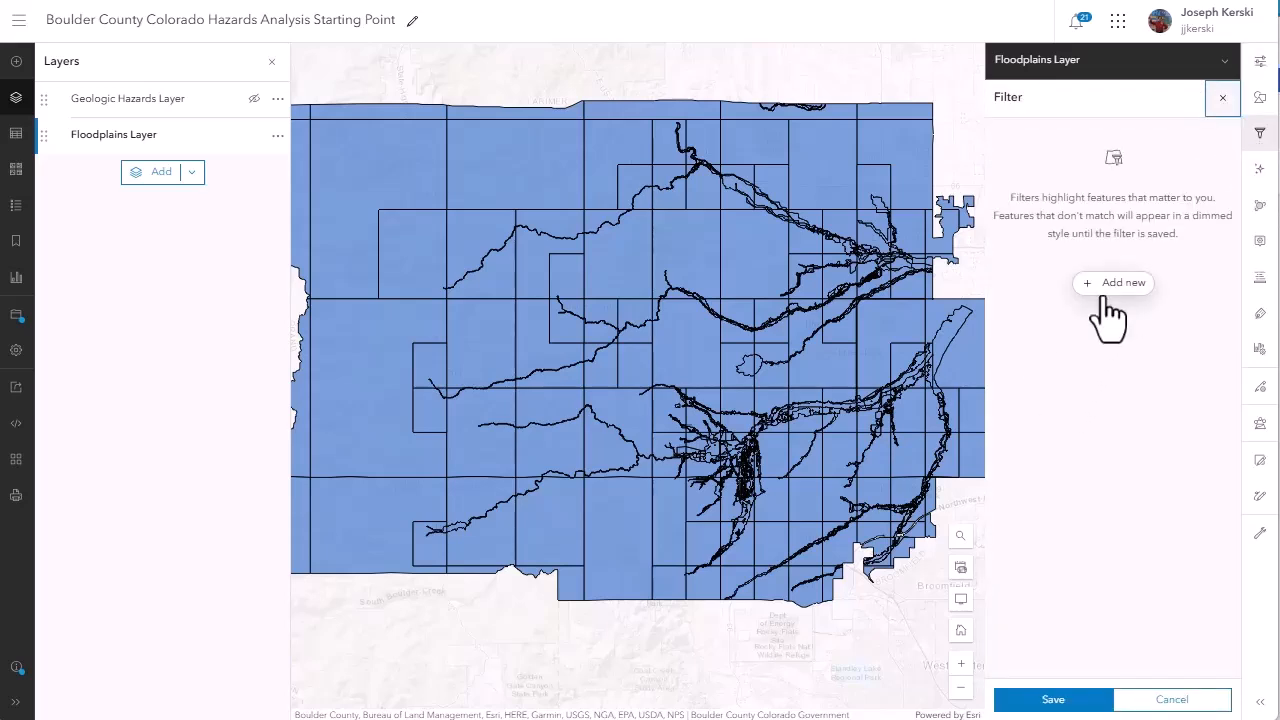
Step: Filter the Floodplains Layer to show only features where FLOODWAY is FLOODWAY, and save the filter
left_click(1102, 285)
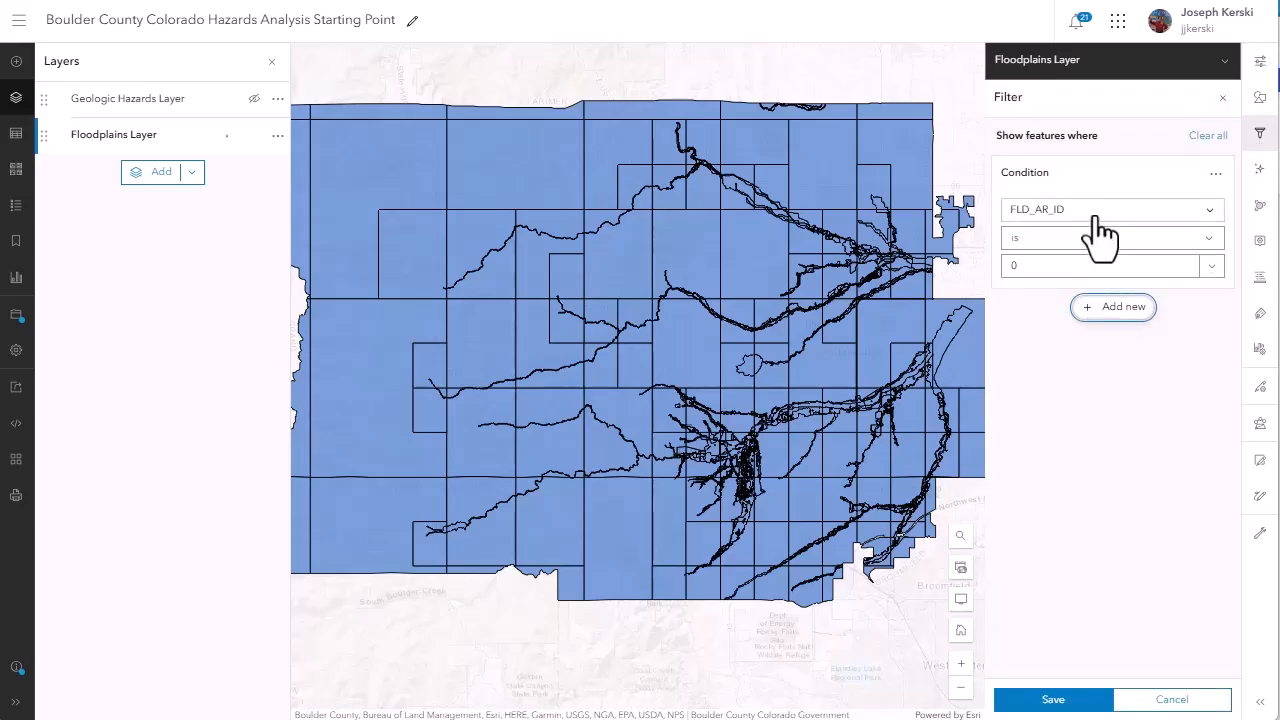
left_click(1095, 212)
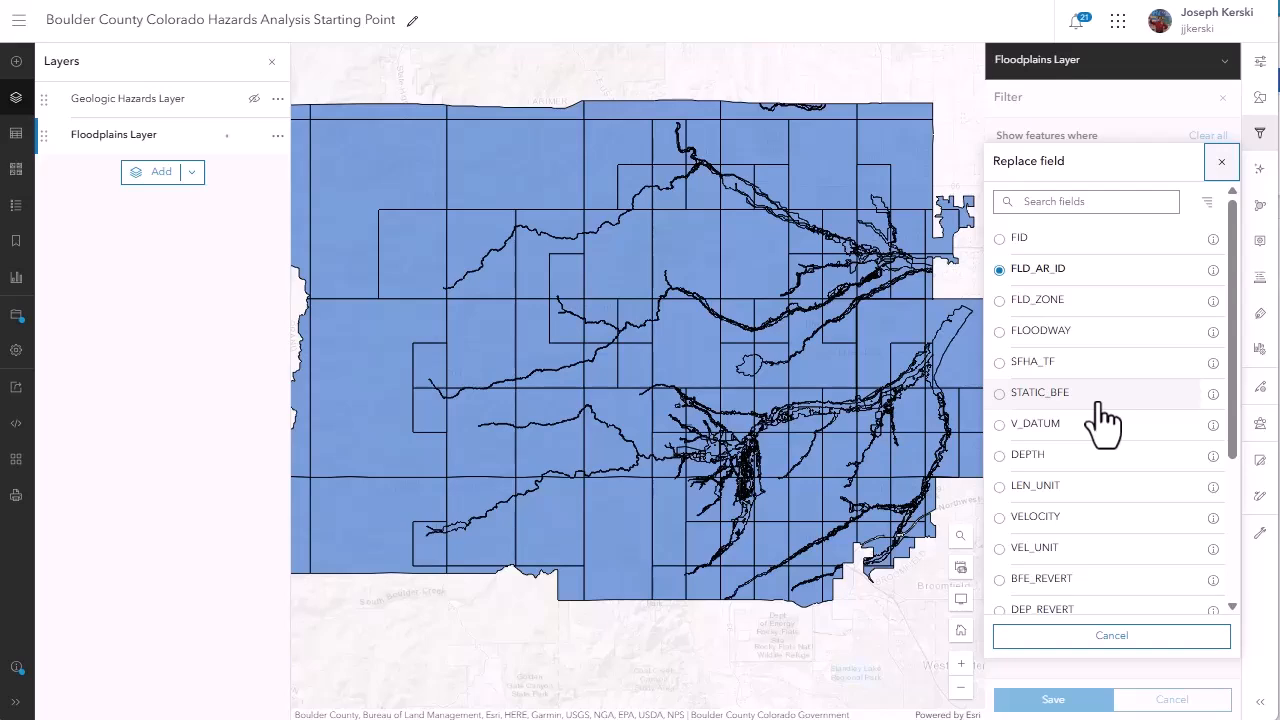
left_click(1072, 333)
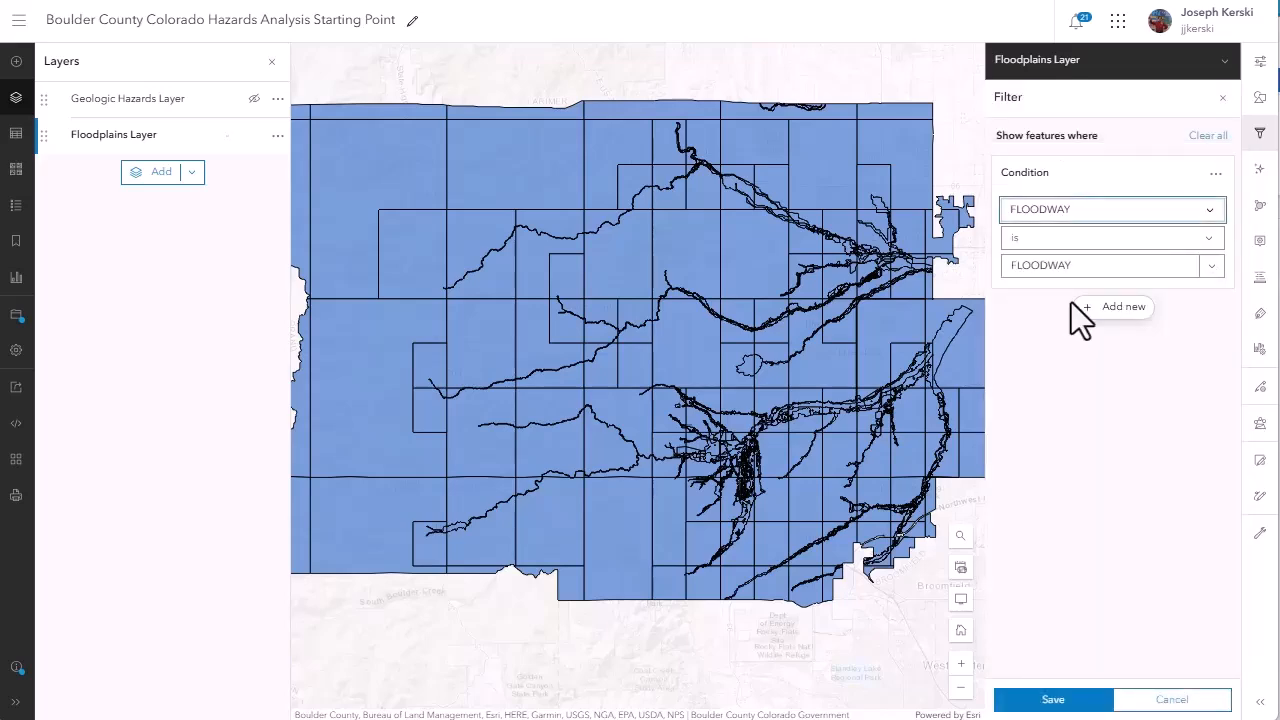
left_click(1042, 712)
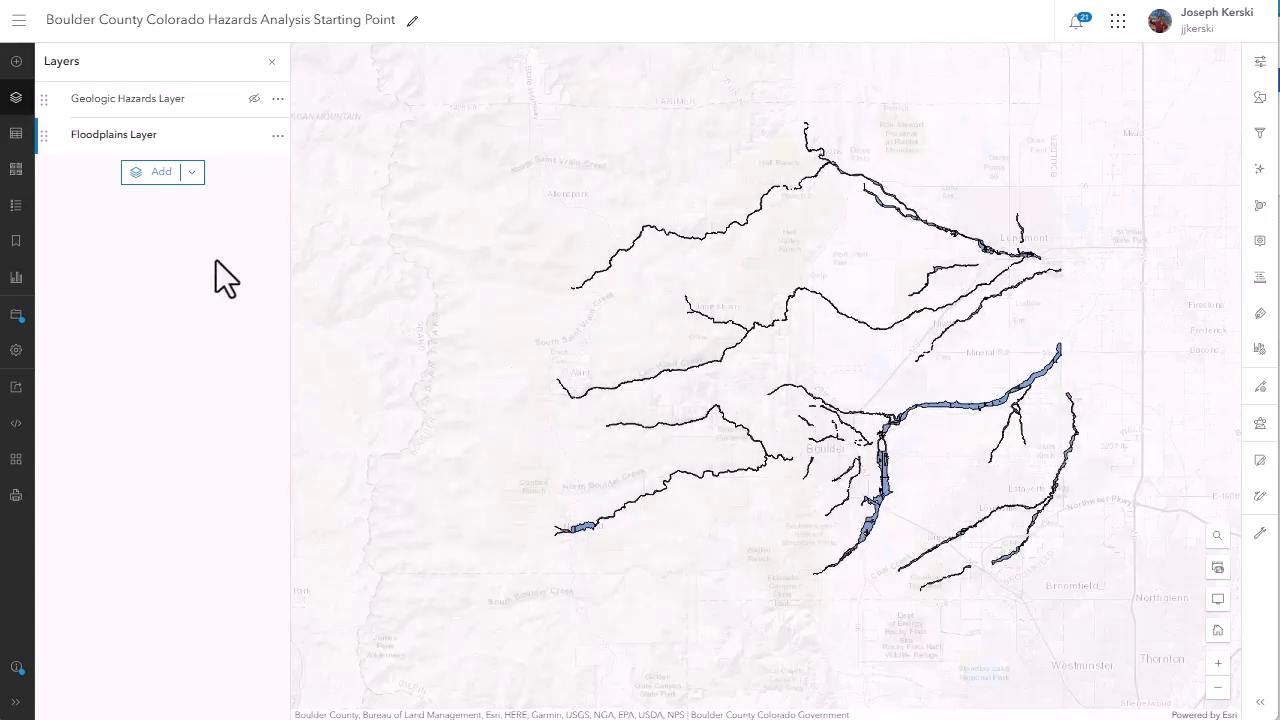
Step: Make the Geologic Hazards Layer visible and view the attributes of a red and a pale green hazard area
left_click(232, 99)
left_click(254, 98)
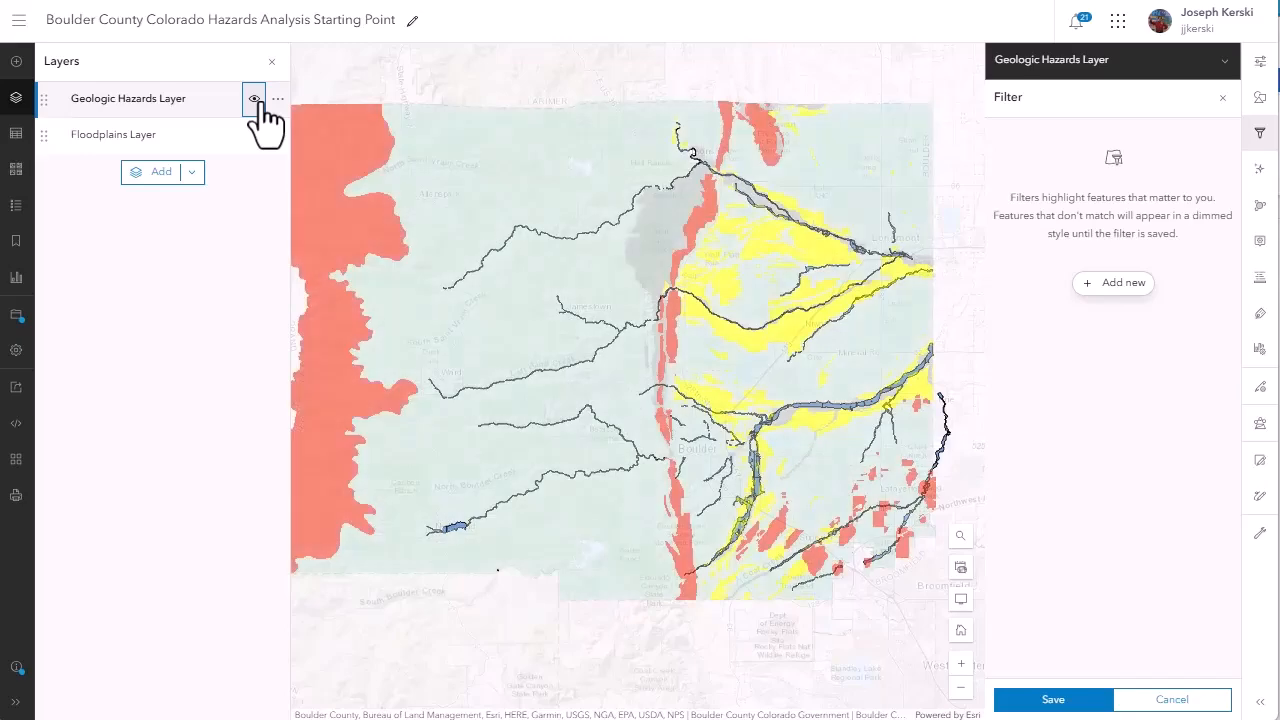
left_click(343, 178)
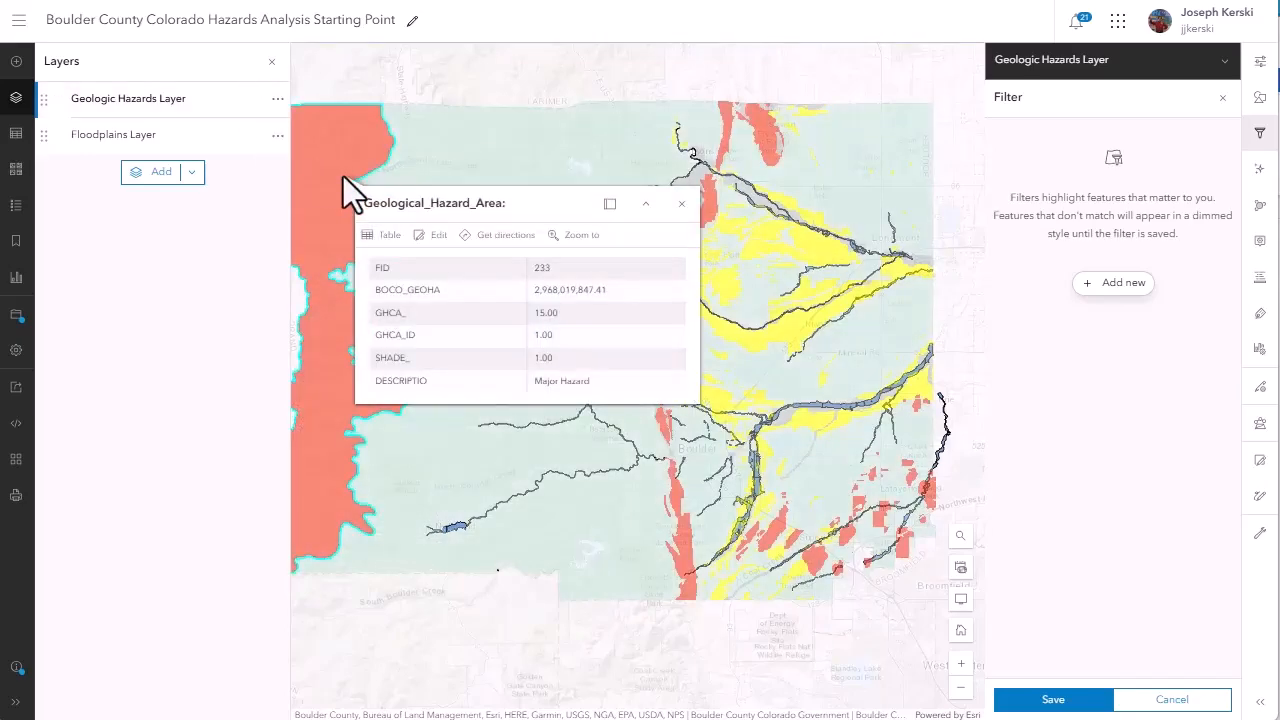
left_click(484, 169)
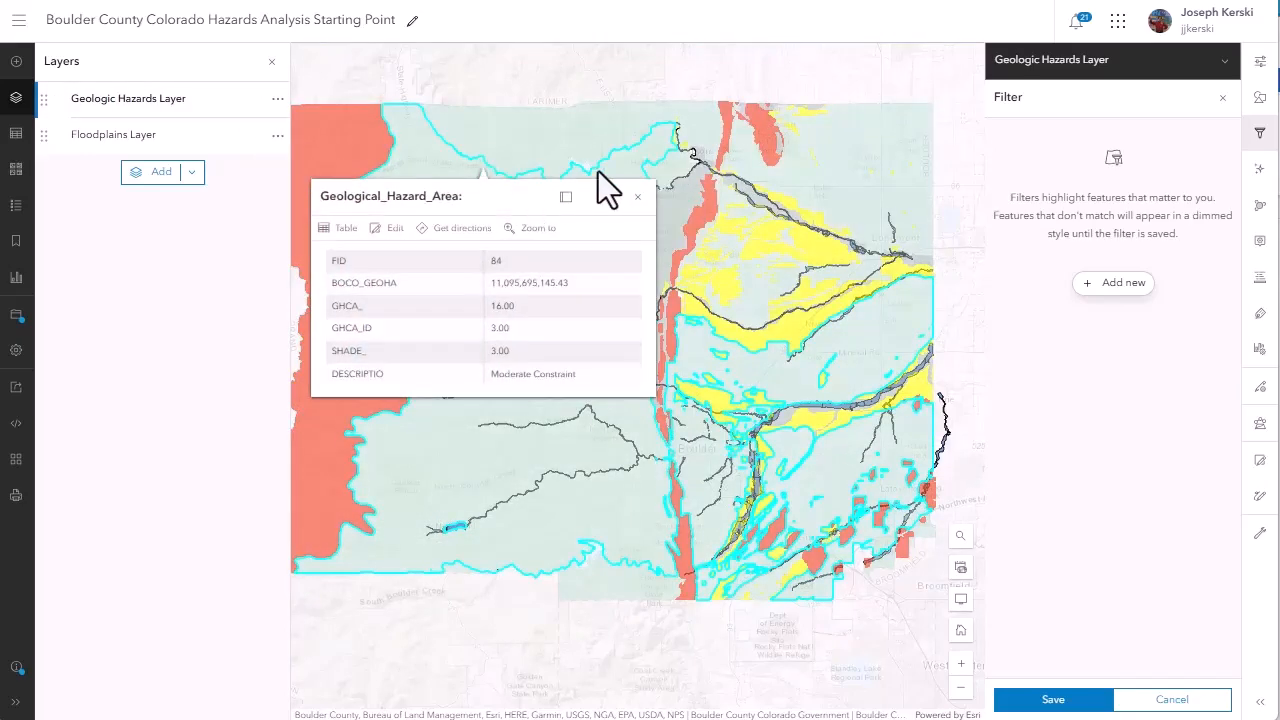
left_click(637, 197)
Step: Filter the Geologic Hazards Layer to show only features where DESCRIPTIO is Major Hazard, and save the filter
left_click(1259, 140)
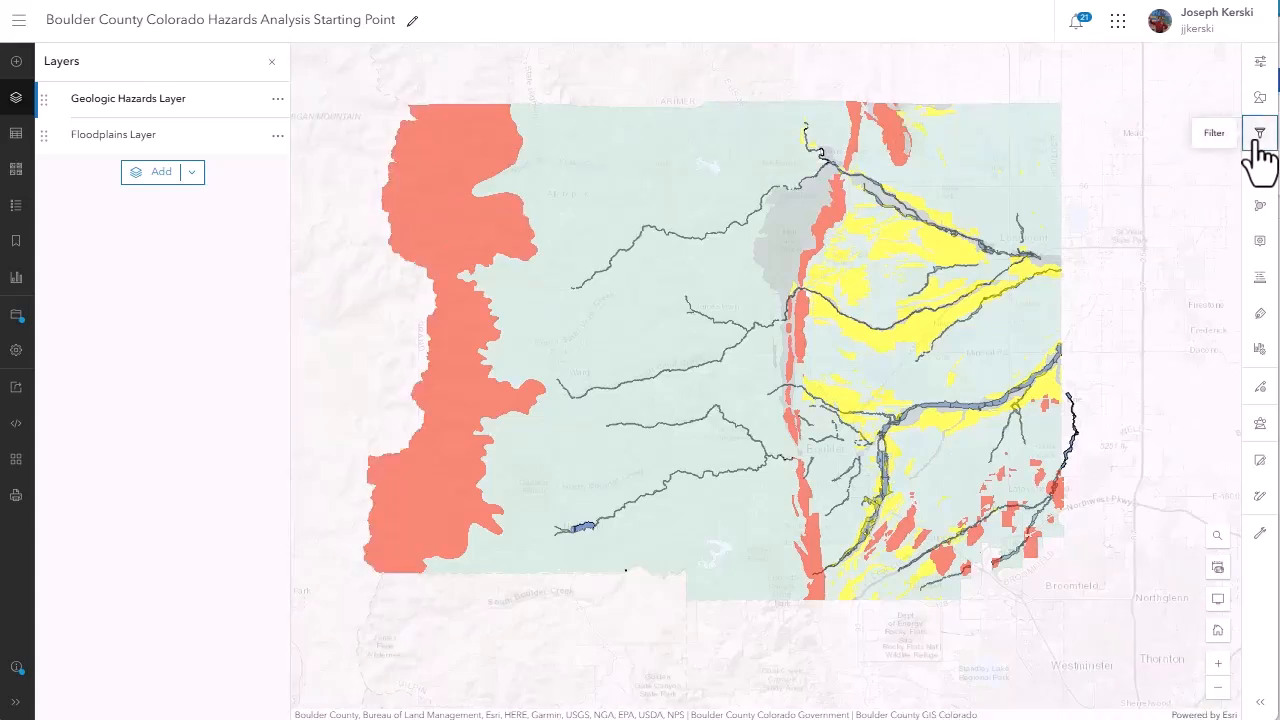
left_click(1259, 148)
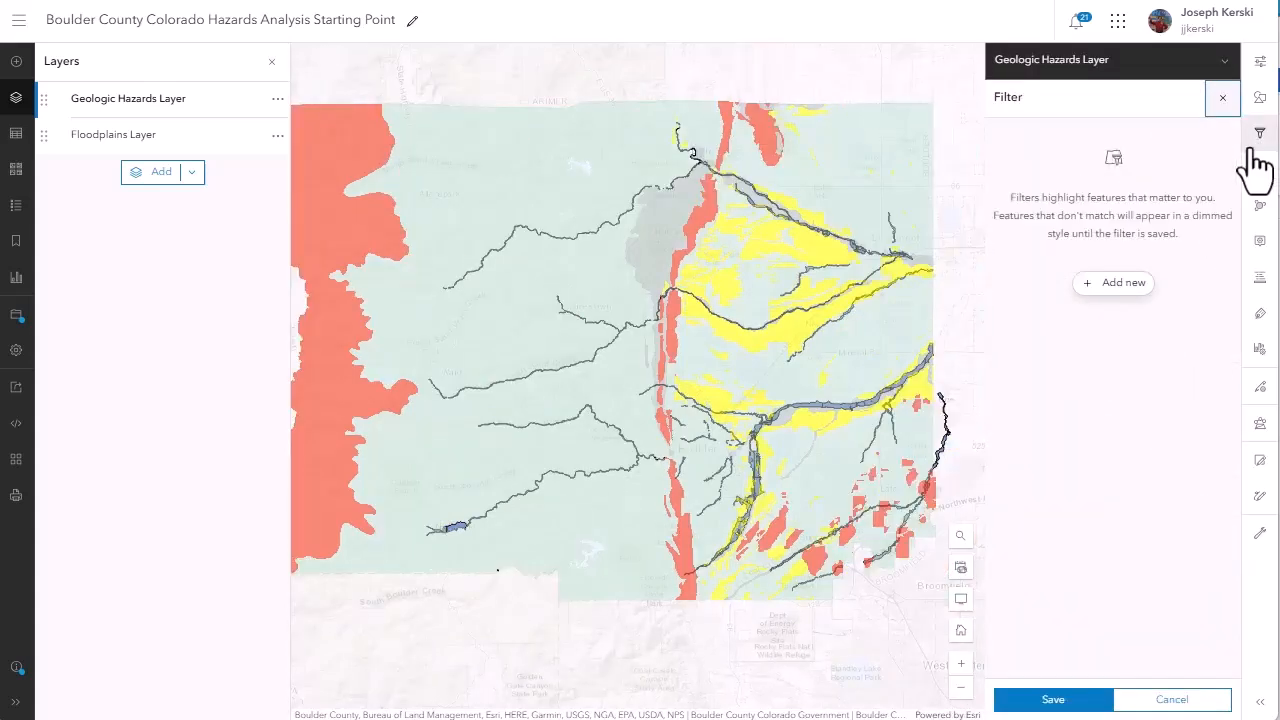
left_click(1135, 286)
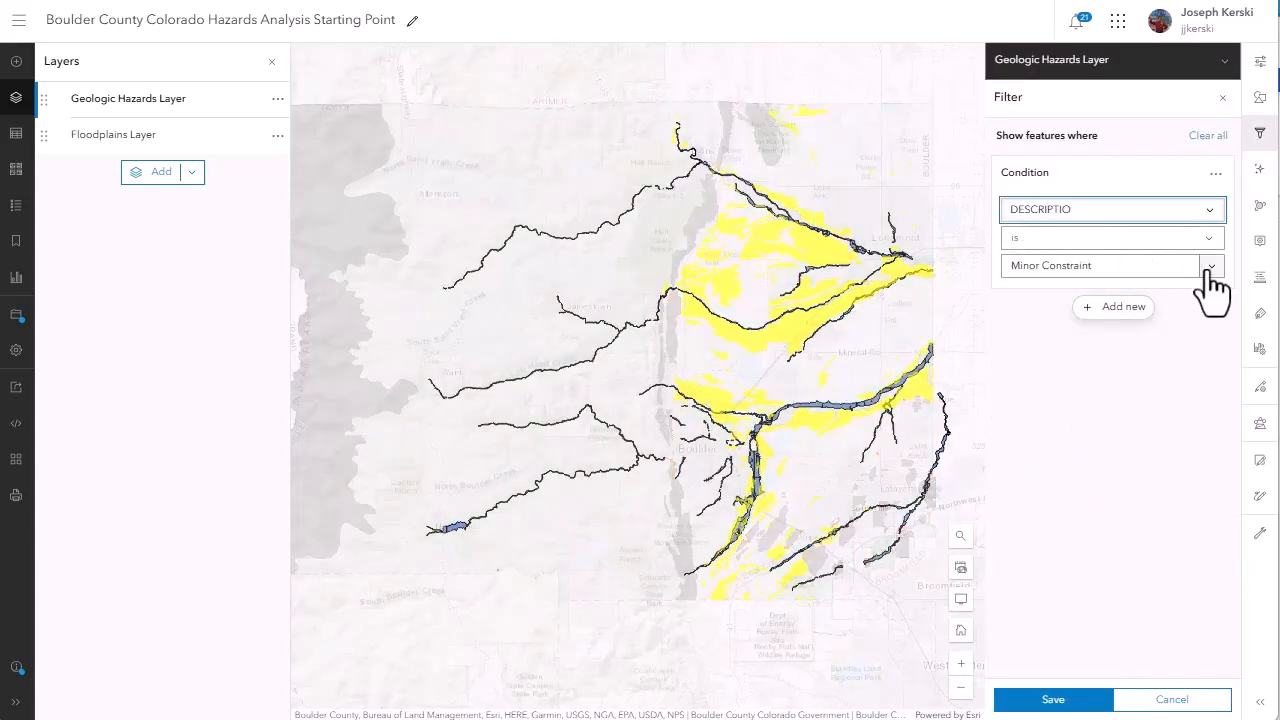
left_click(1210, 271)
left_click(1108, 328)
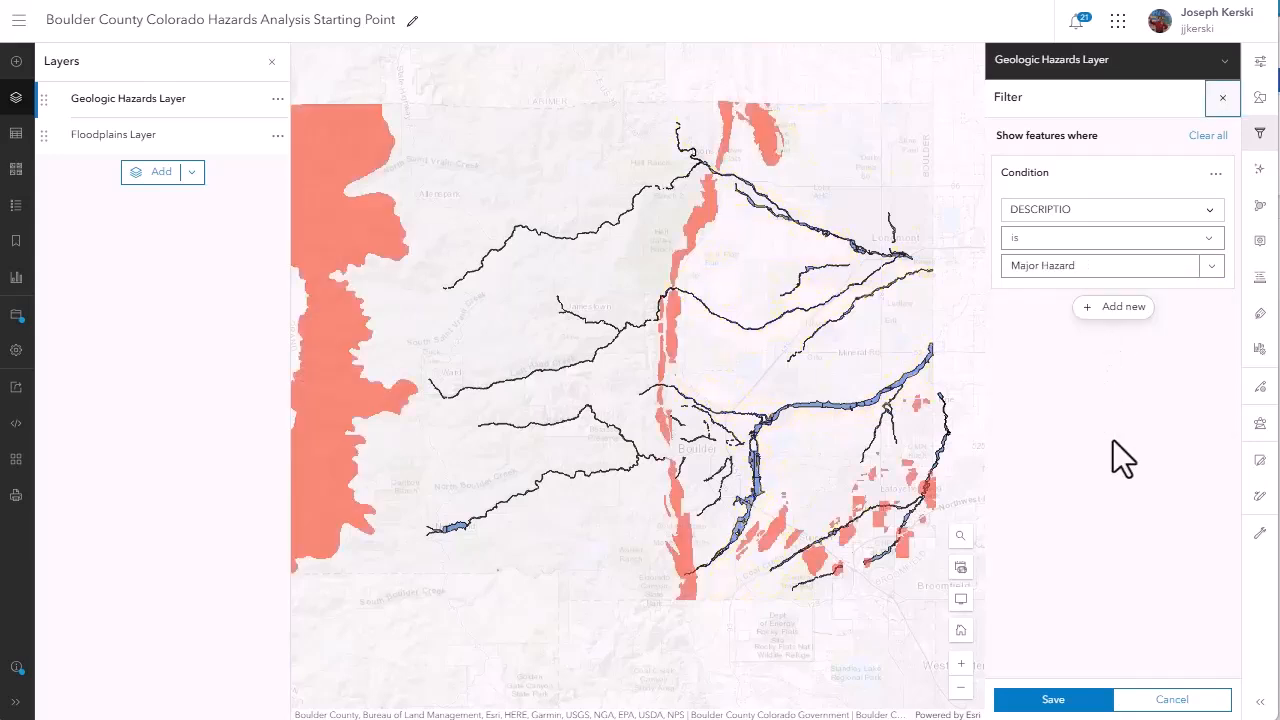
left_click(1070, 699)
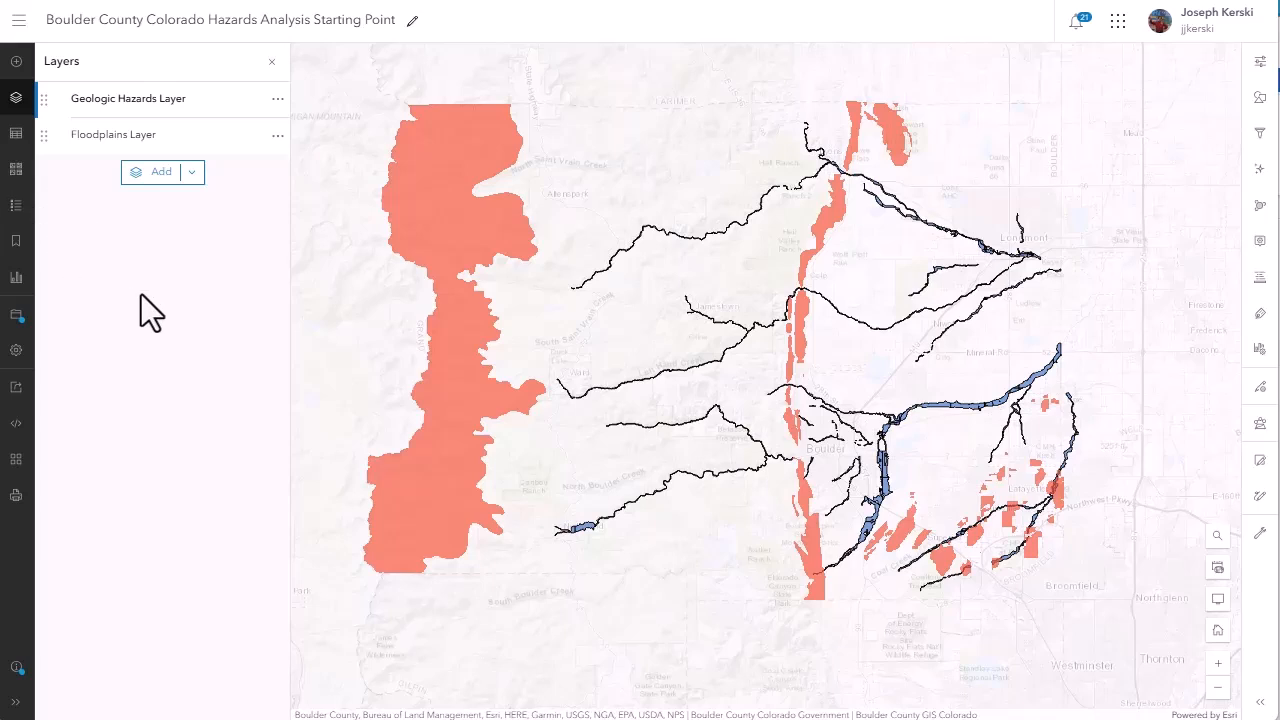
left_click(1260, 423)
left_click(1071, 180)
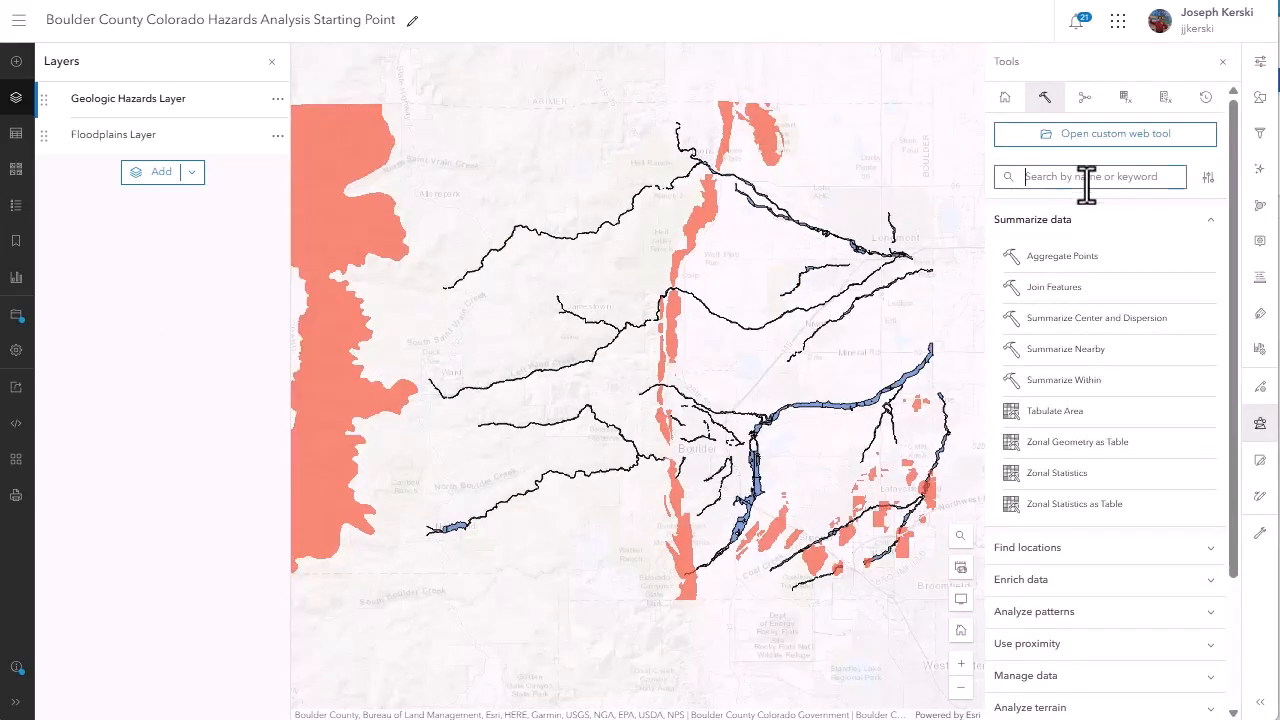
type("intersect")
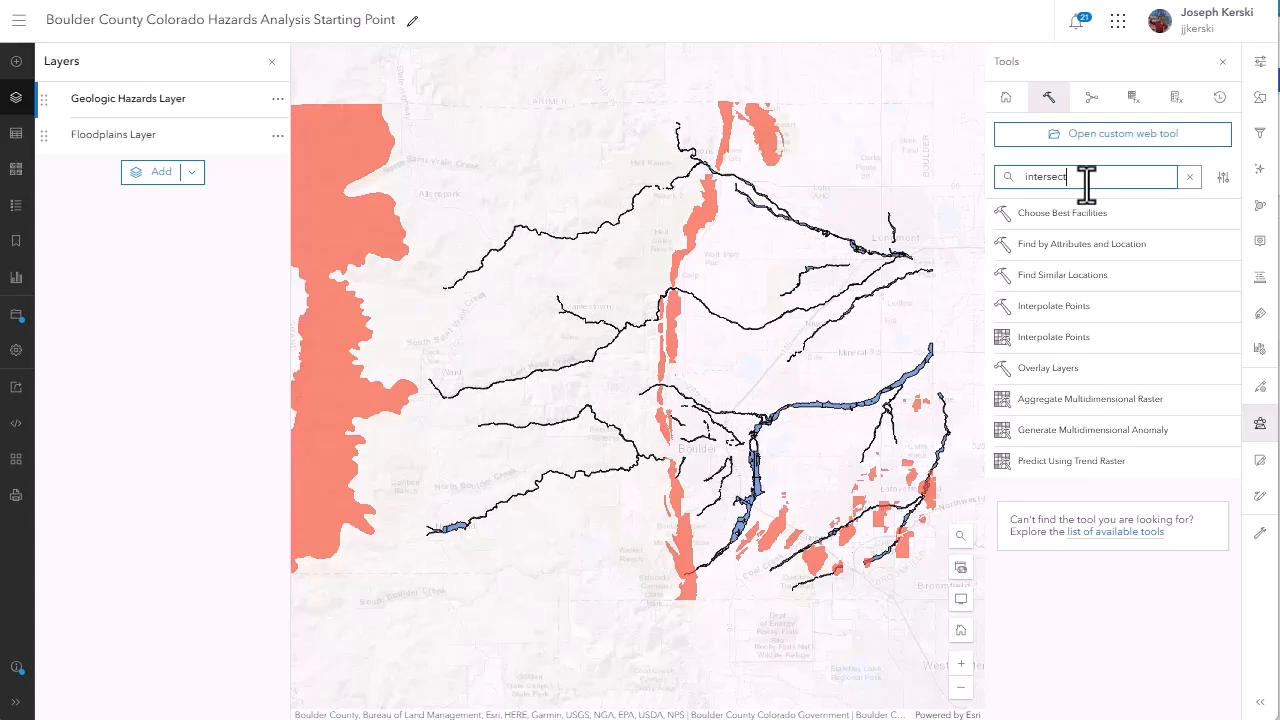
left_click(1040, 246)
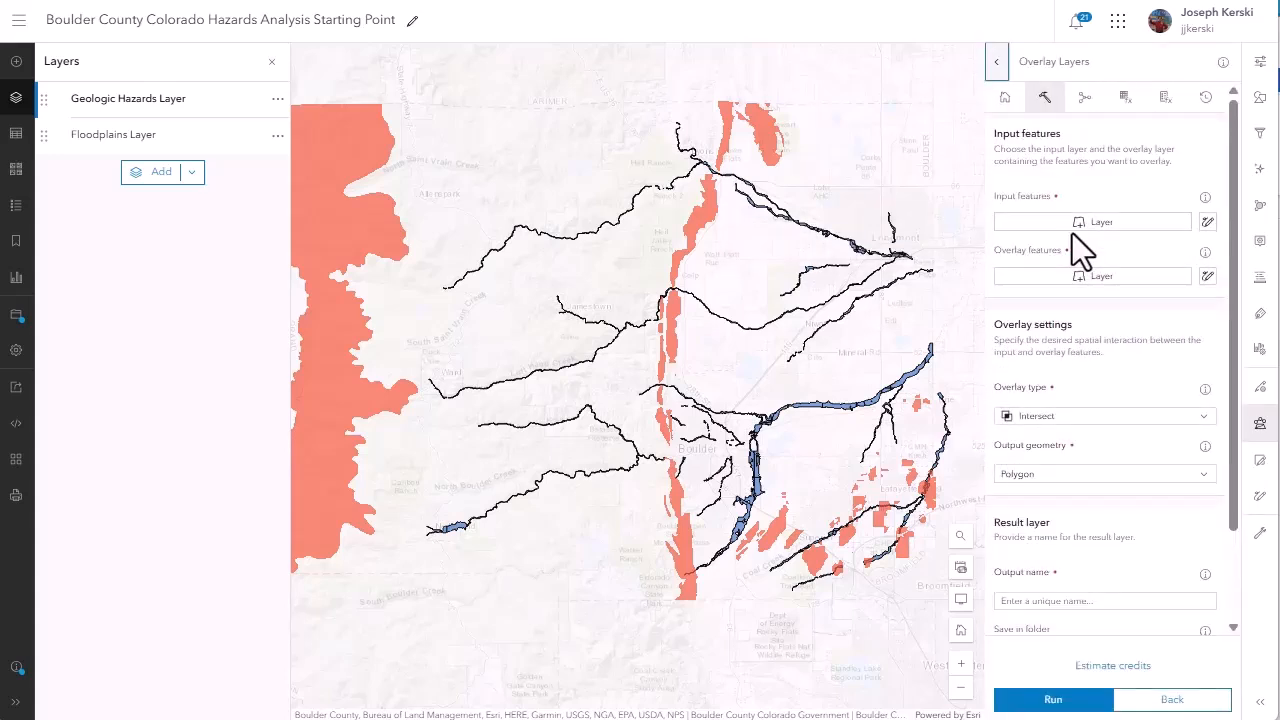
left_click(1062, 240)
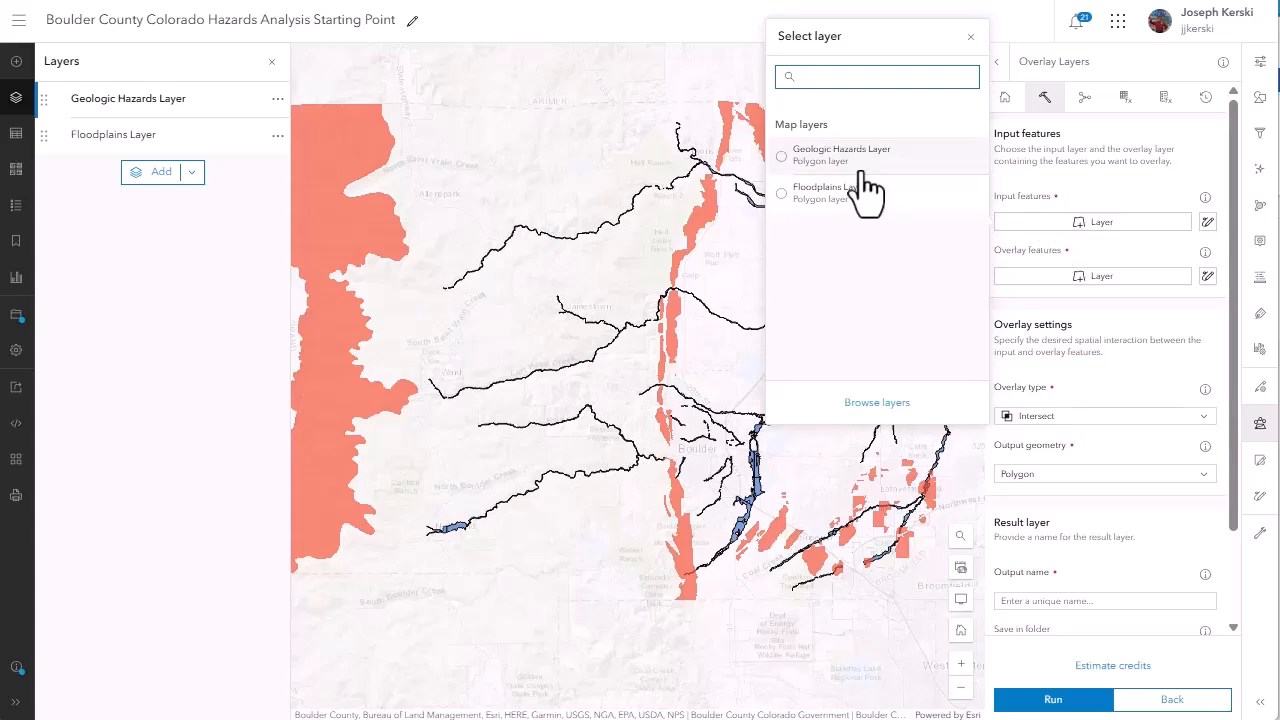
left_click(970, 37)
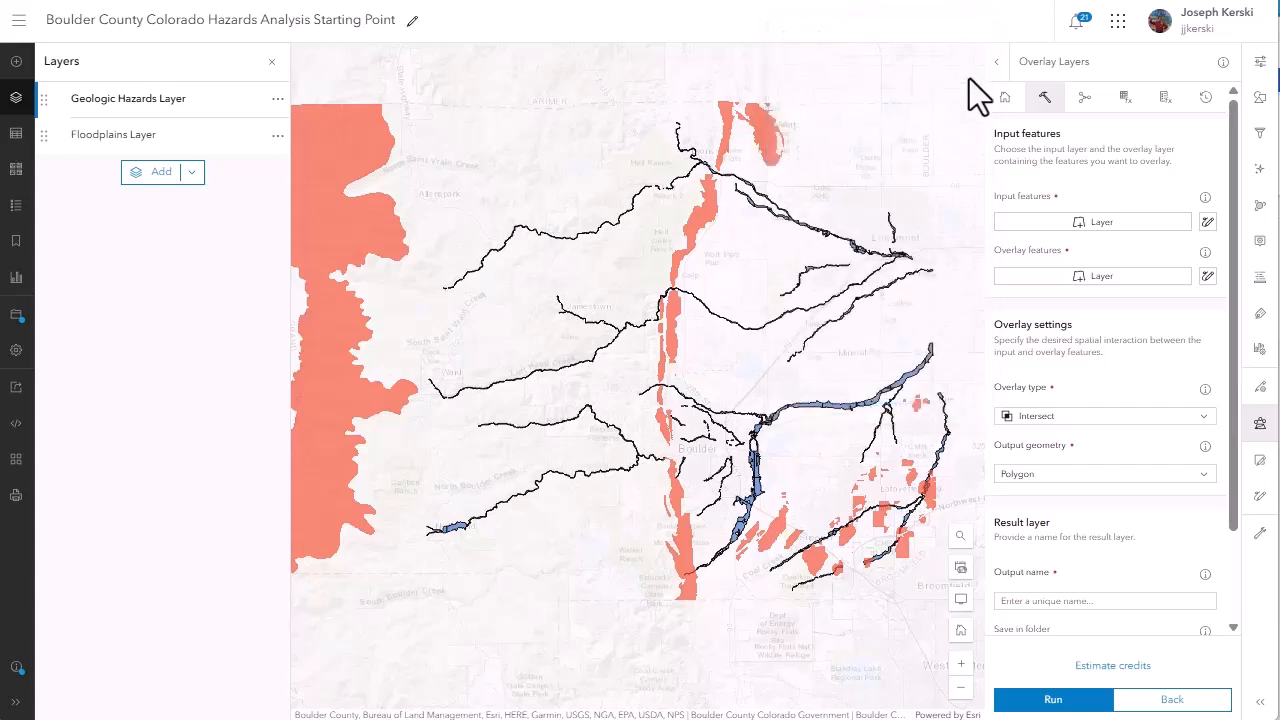
Step: Search the analysis tools for buffer and open Create Buffers with the Floodplains Layer as input
type("b")
type("uffer")
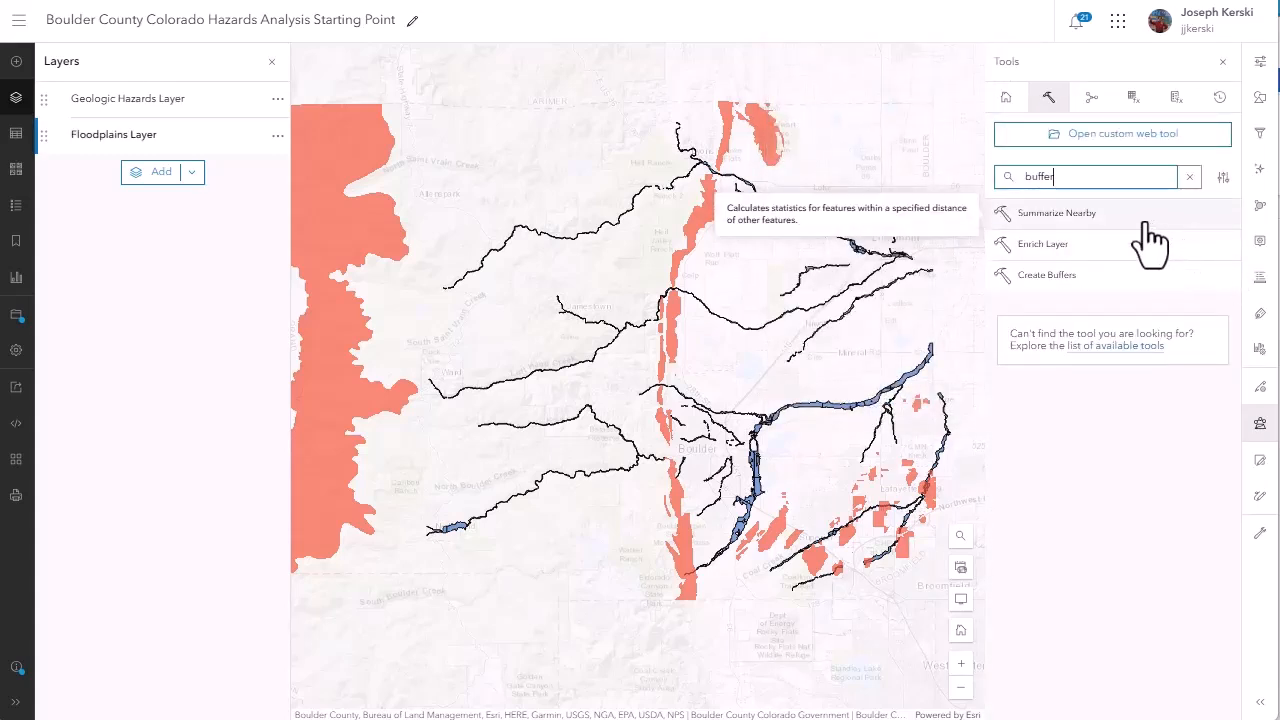
left_click(1098, 274)
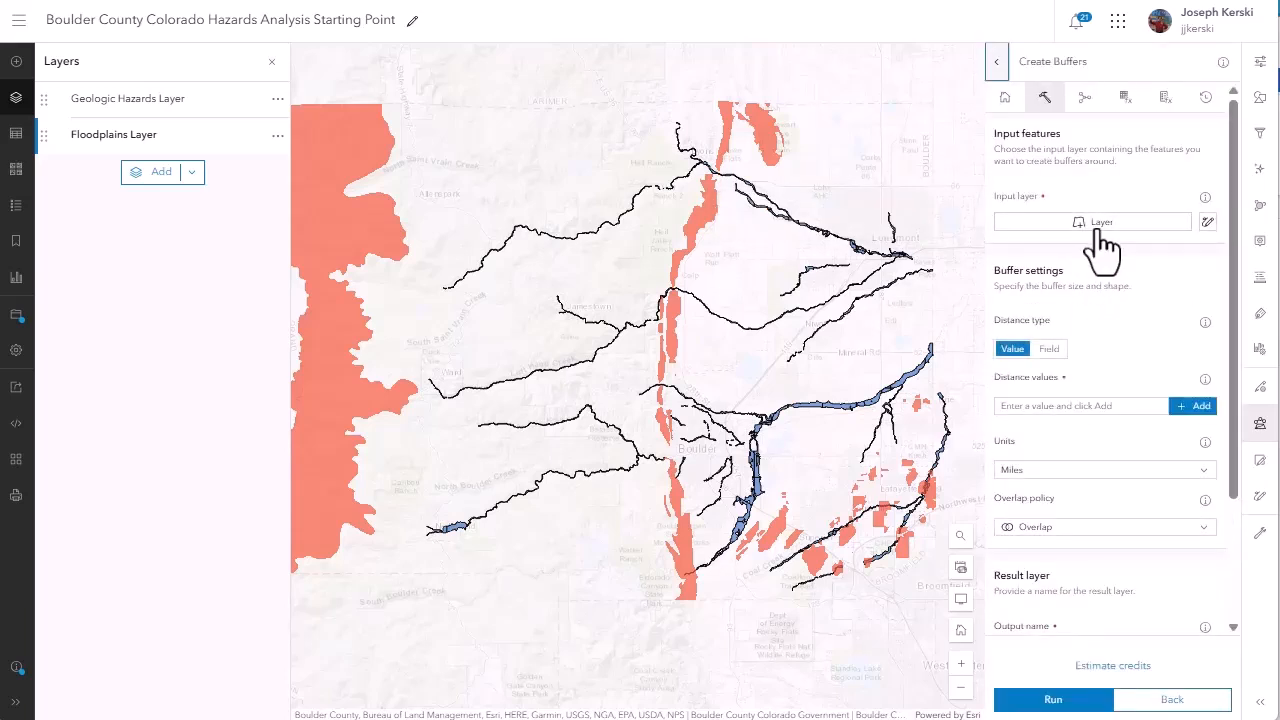
left_click(1098, 224)
left_click(880, 193)
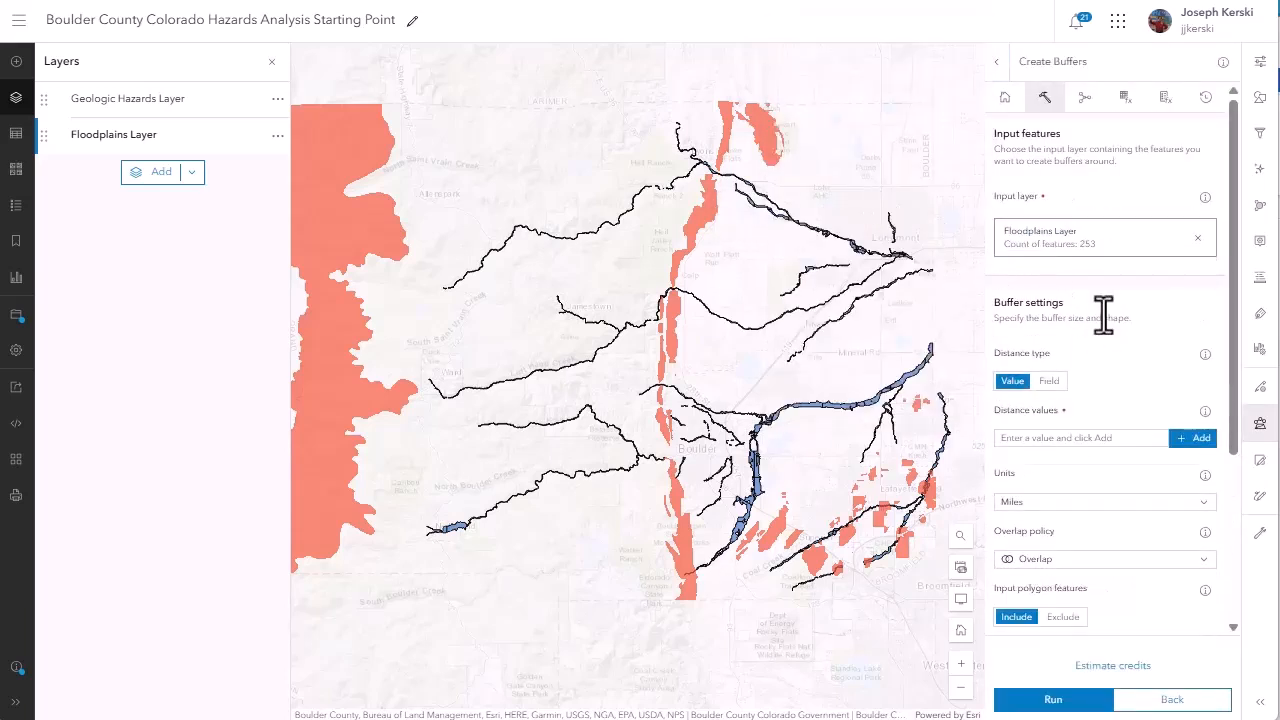
Step: Add a buffer distance value of 200 and set the units to Meters
left_click(1087, 437)
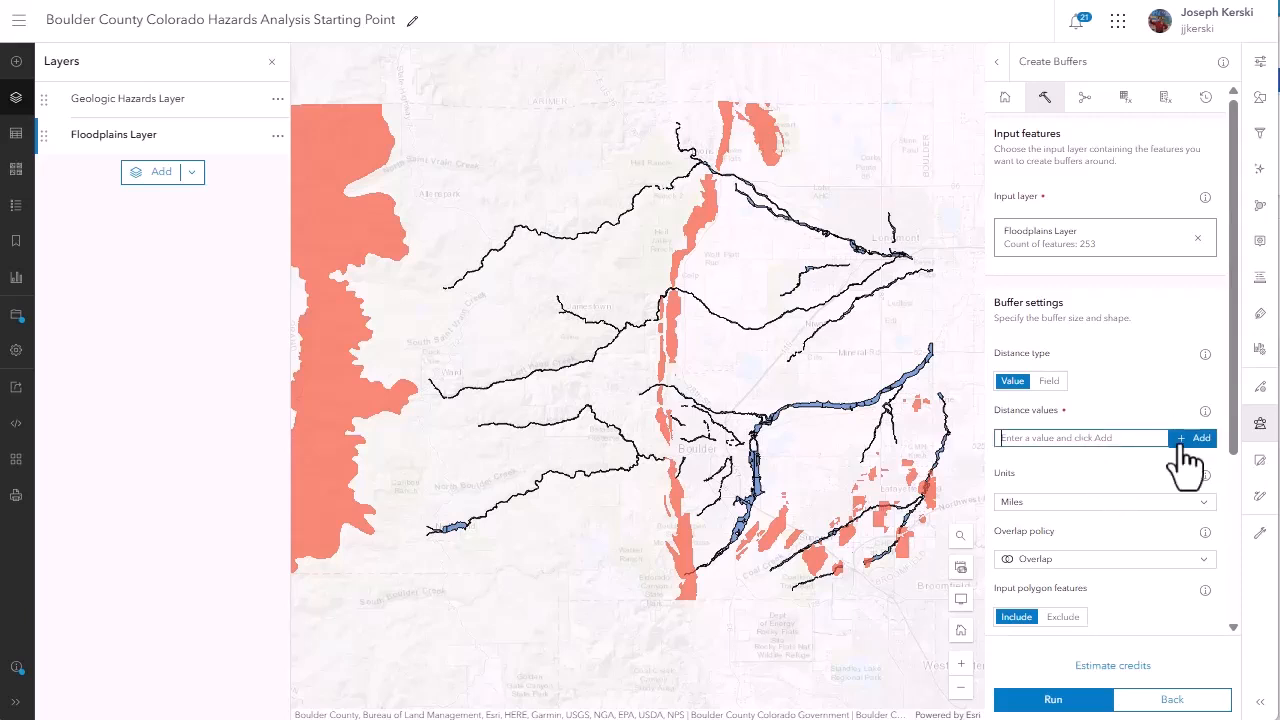
type("200")
left_click(1183, 440)
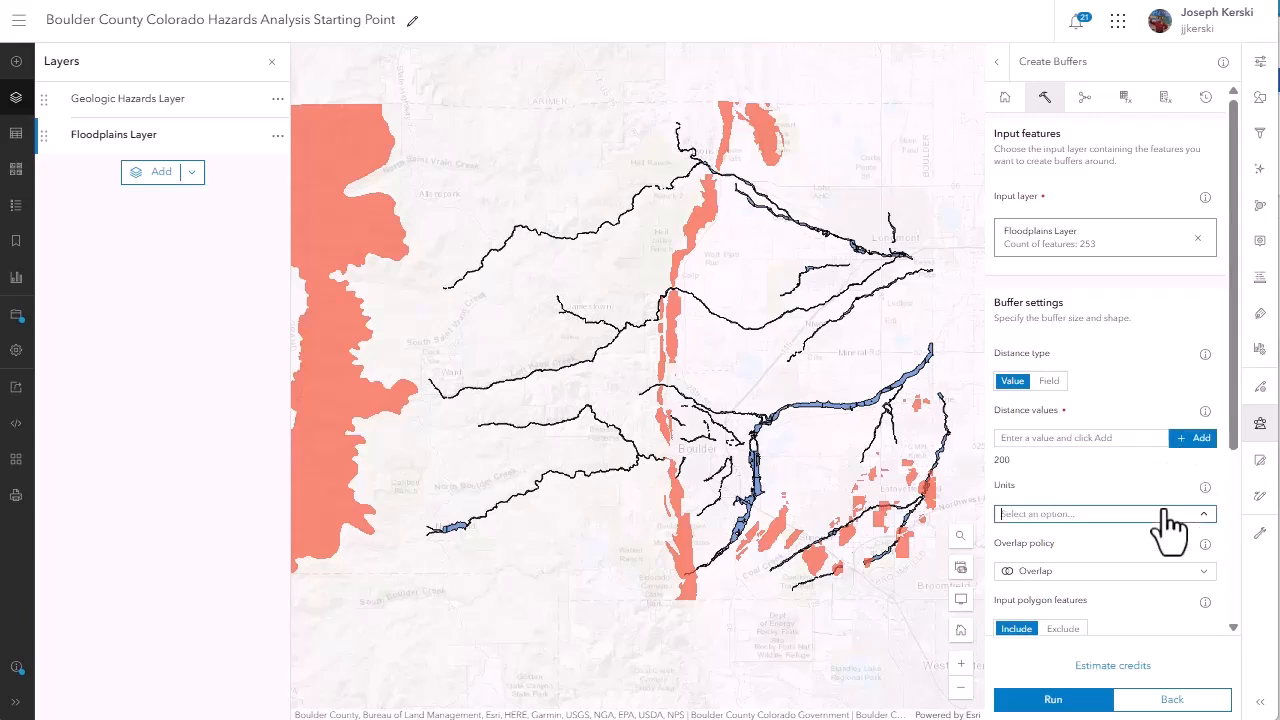
left_click(1180, 520)
left_click(1108, 500)
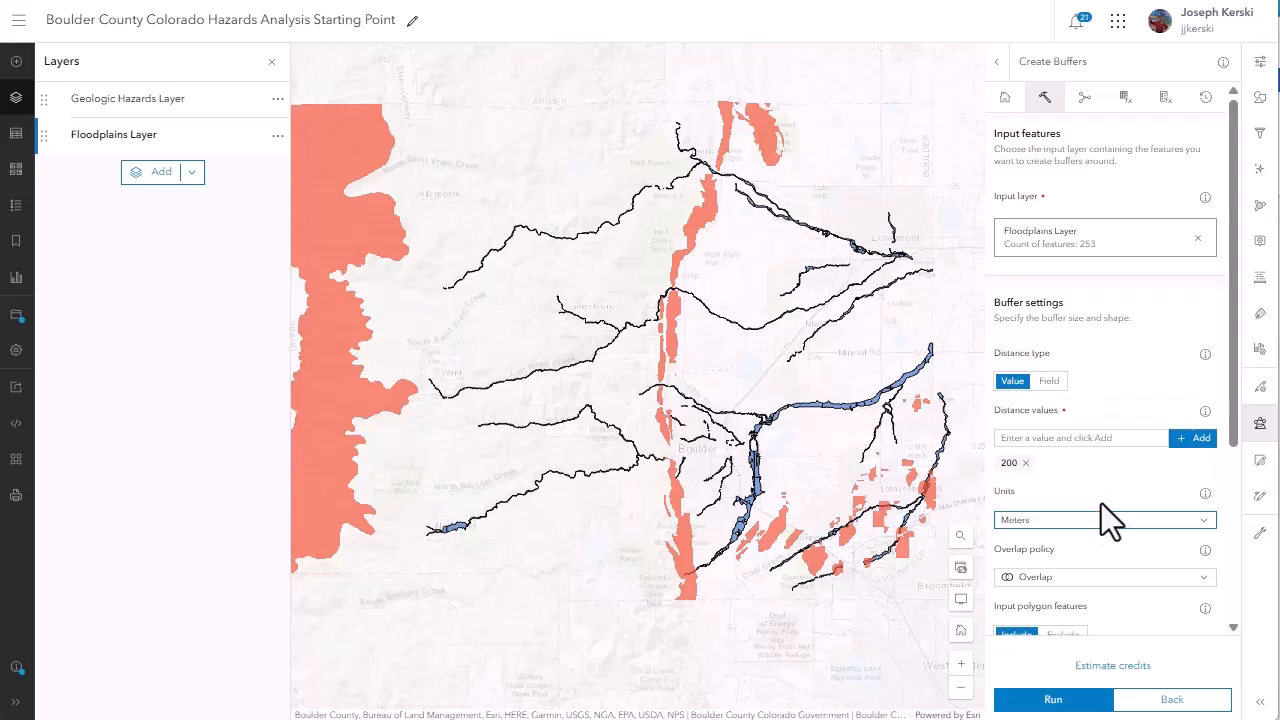
Step: Name the buffer output Boulder_Hydrology_Buffer_200m_AAG and run the analysis
scroll(1105, 515, "down", 3)
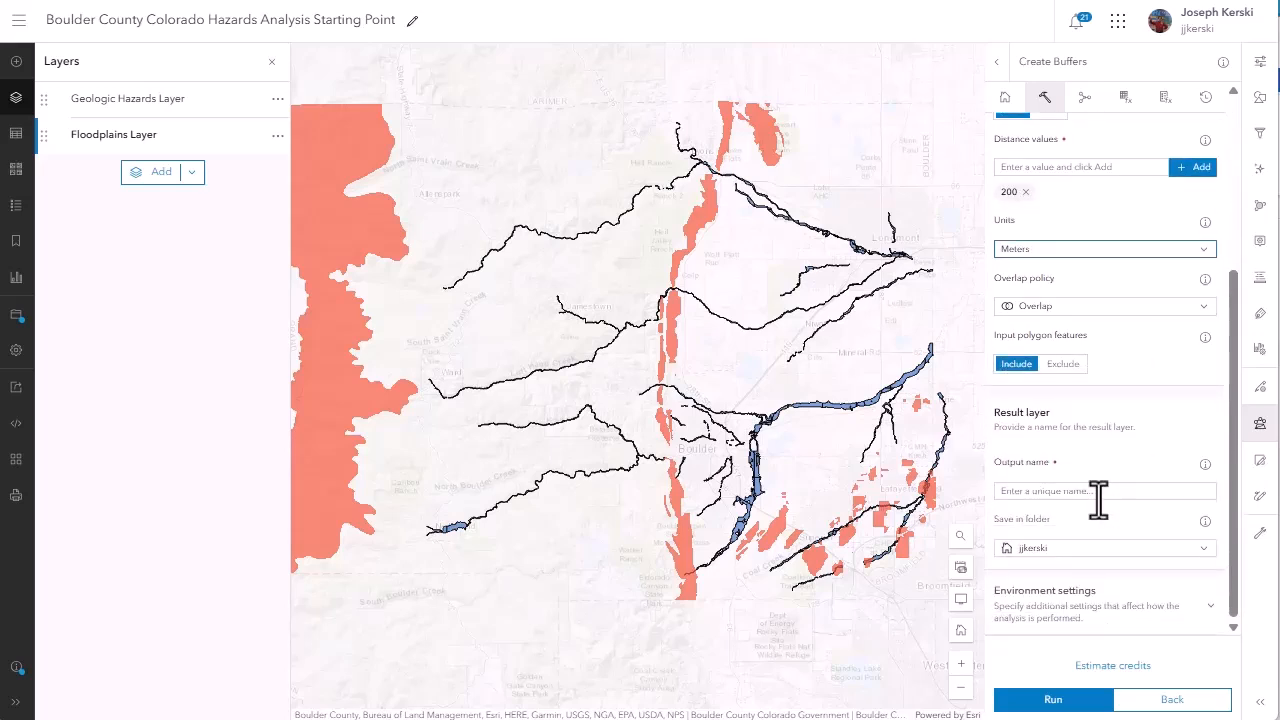
left_click(1098, 492)
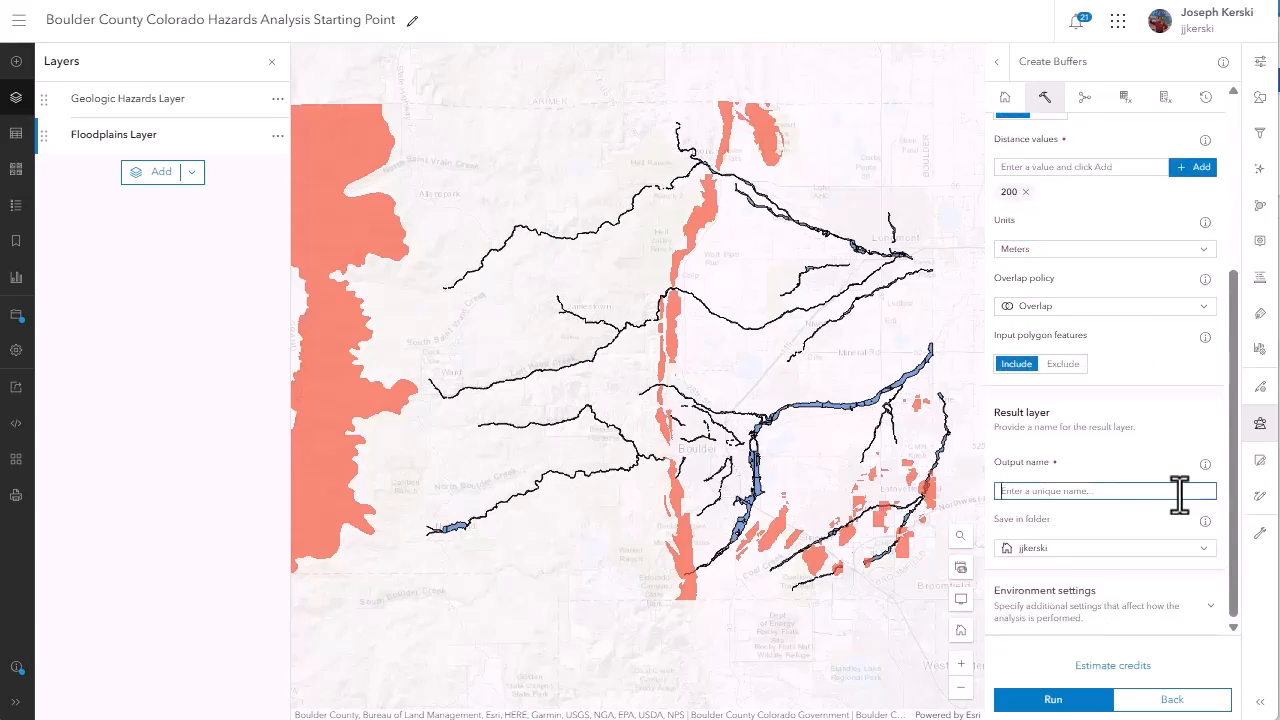
key("BackSpace")
key("BackSpace")
key("BackSpace")
key("BackSpace")
key("BackSpace")
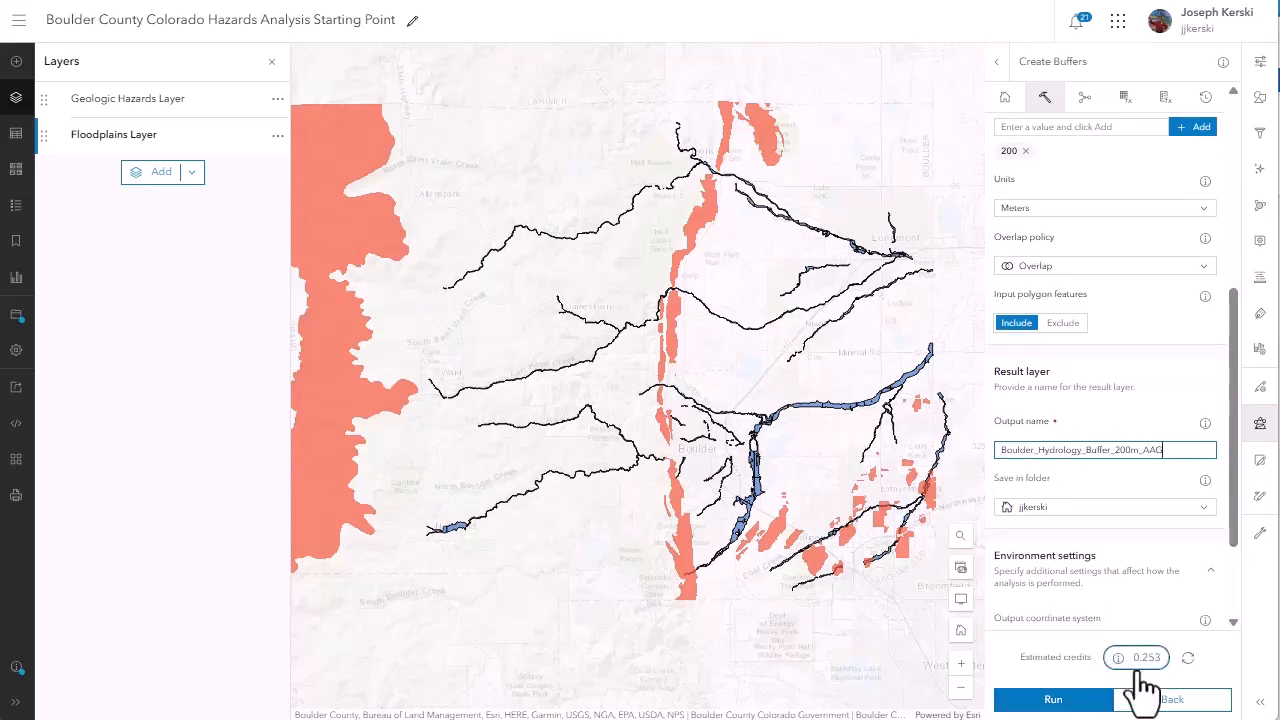
left_click(1057, 700)
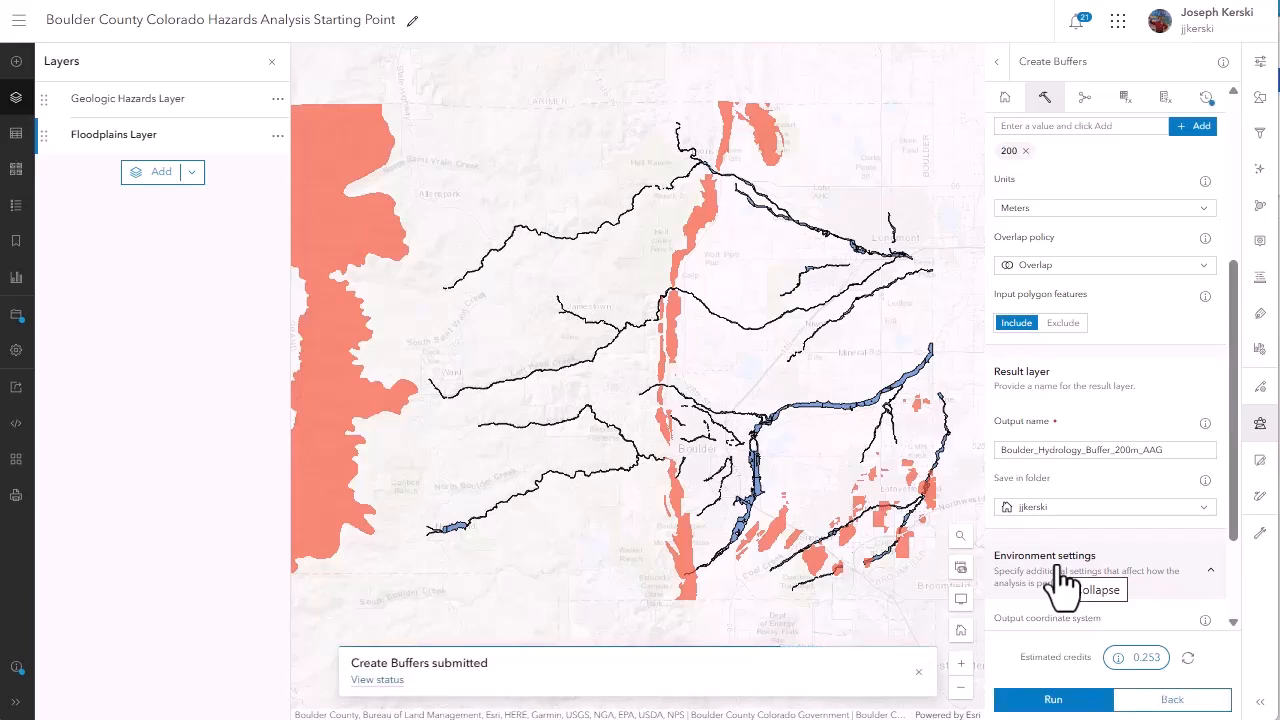
Step: Reopen Create Buffers from the analysis history and run it with the Dissolve overlap policy, naming the output Boulder_Hydrology_Buffer_200m_DissolvedAAG
left_click(1212, 99)
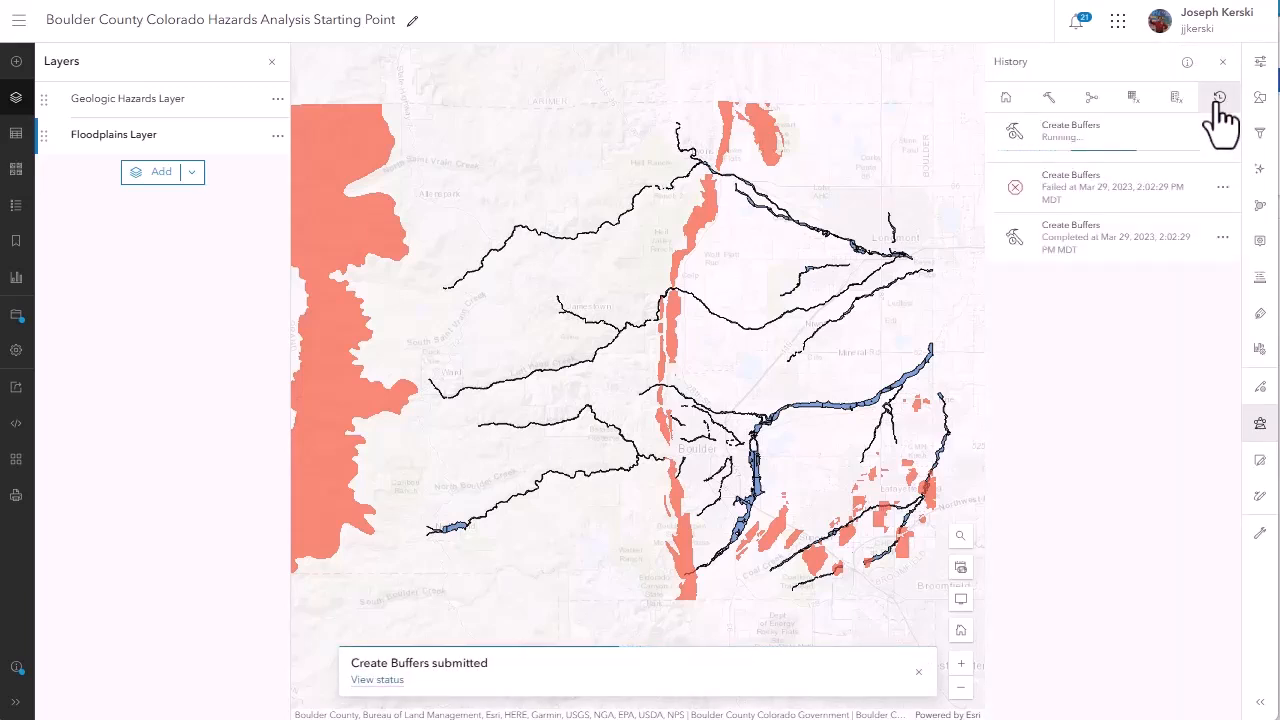
left_click(1100, 145)
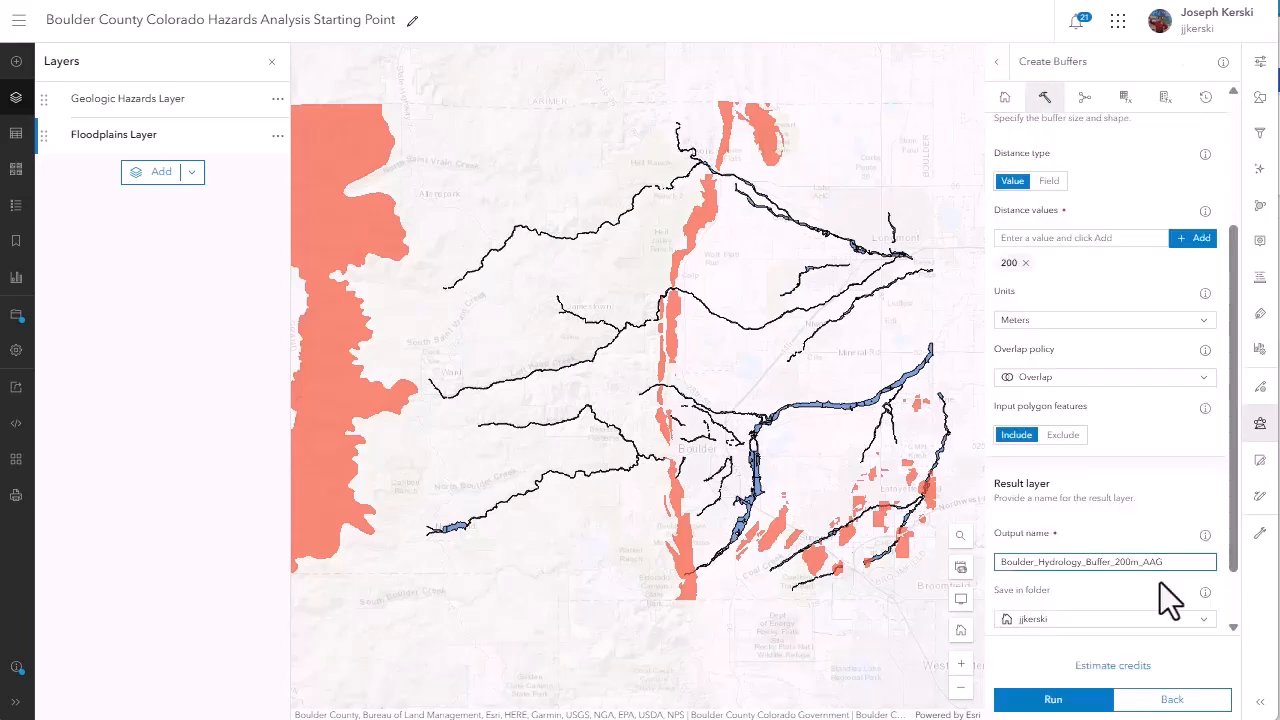
type("Dissolved")
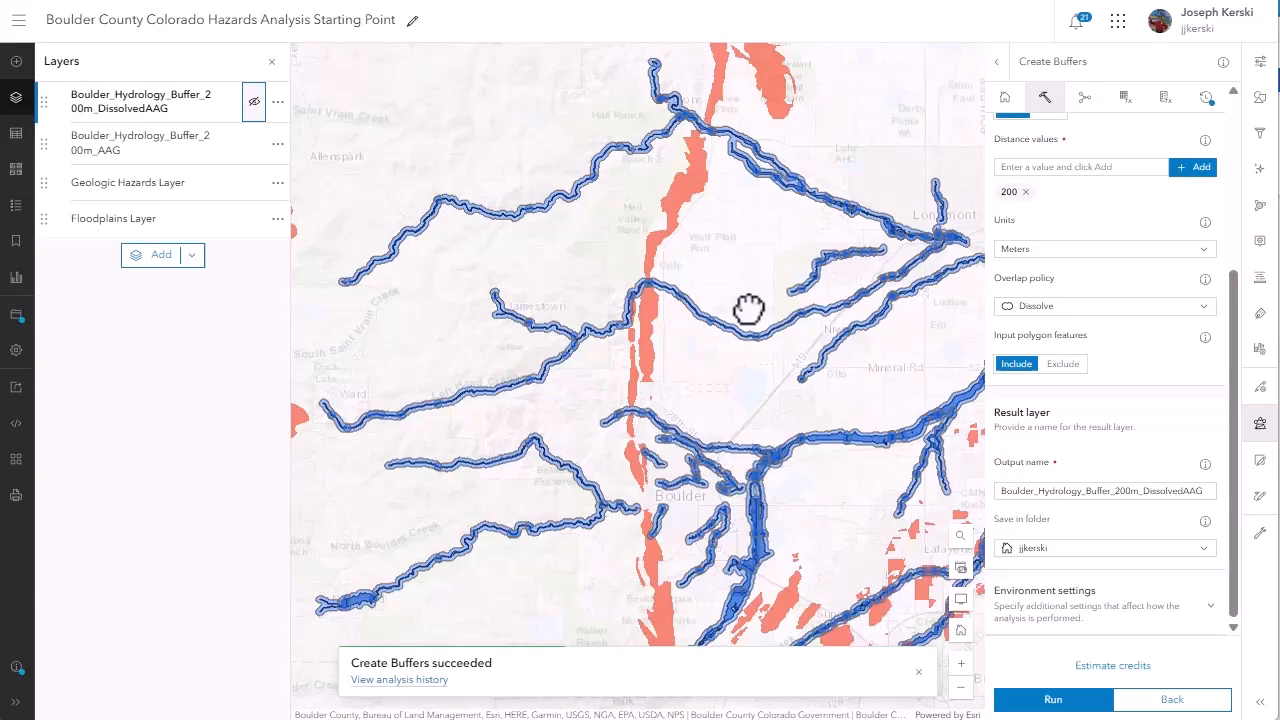
Step: Examine the buffer boundaries and overlaps along the streams in the undissolved Boulder_Hydrology_Buffer_200m_AAG layer
scroll(749, 306, "up", 3)
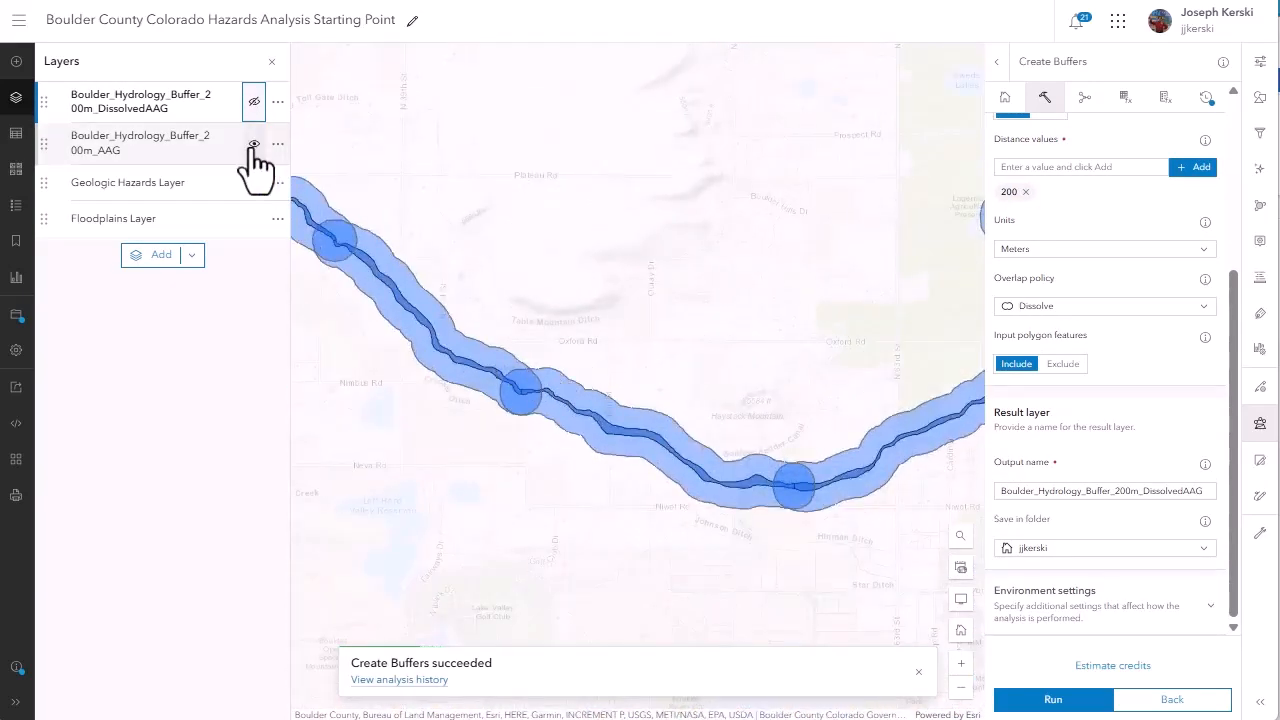
scroll(560, 375, "up", 2)
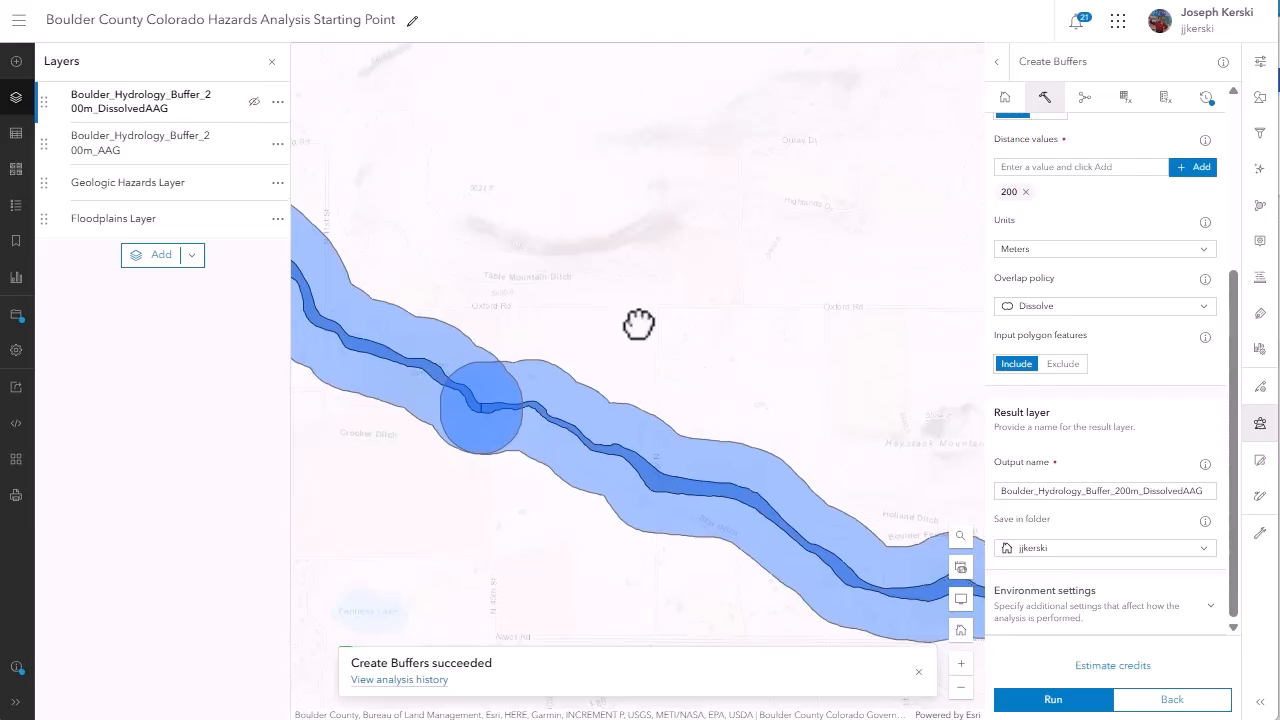
scroll(640, 318, "down", 3)
left_click_drag(642, 311, 394, 306)
left_click_drag(528, 316, 297, 434)
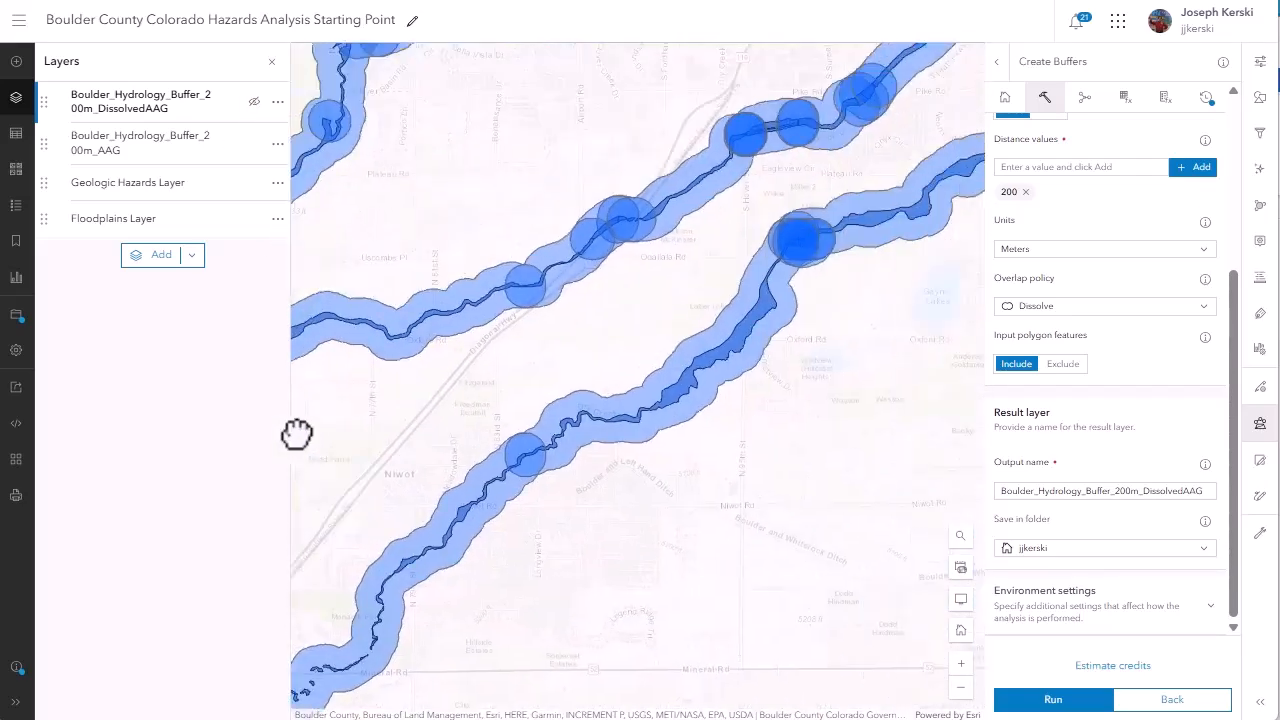
scroll(622, 260, "up", 3)
left_click_drag(502, 360, 597, 392)
scroll(598, 390, "up", 3)
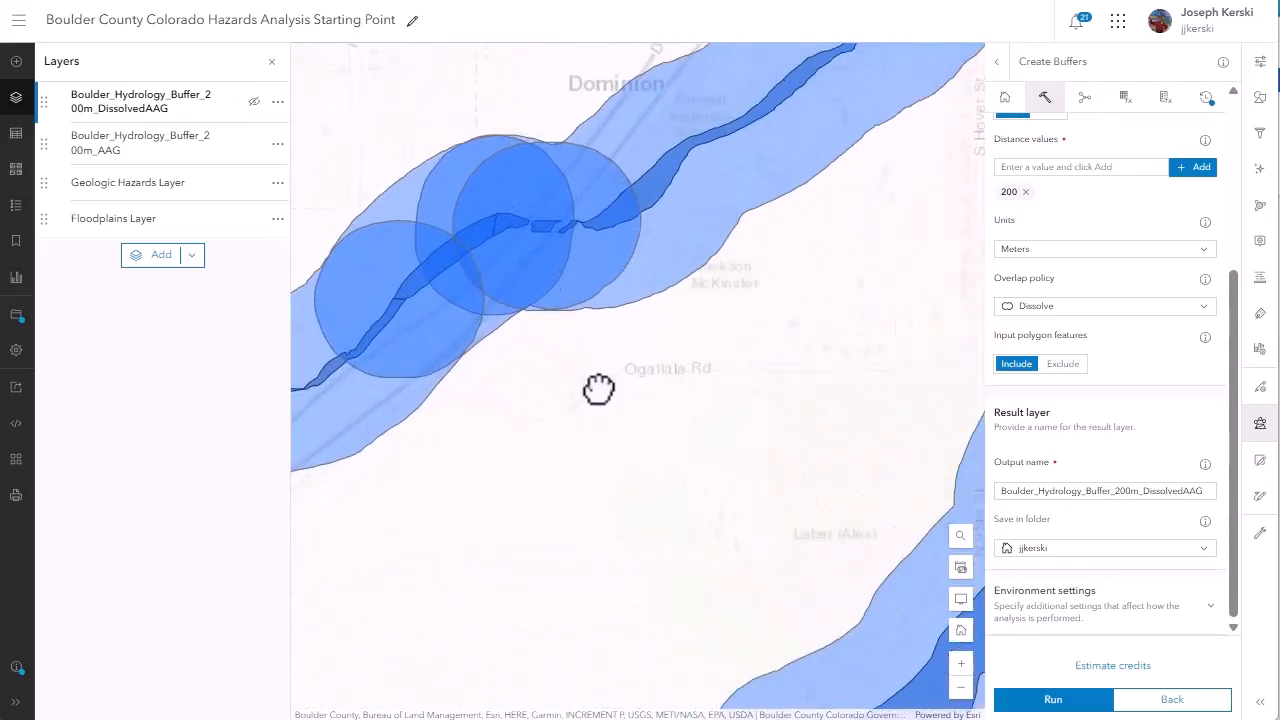
scroll(602, 388, "down", 4)
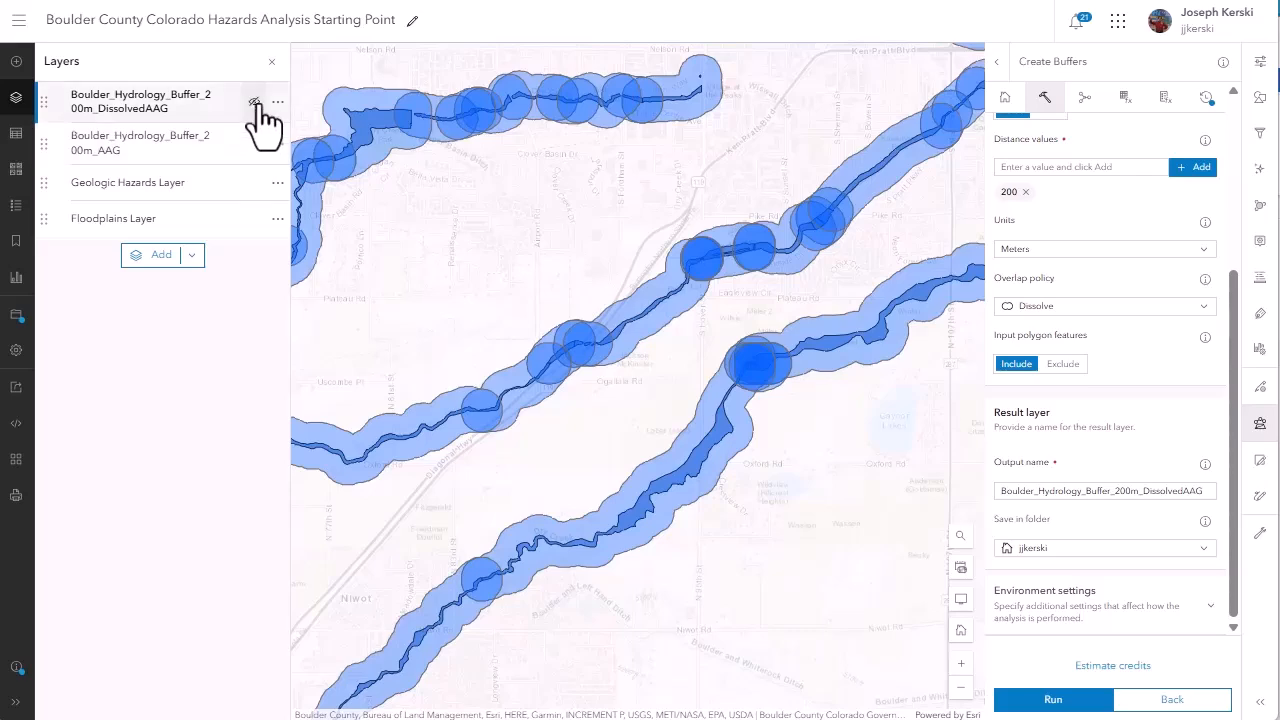
Step: Show the dissolved 200 m buffer layer and hide the undissolved Boulder_Hydrology_Buffer_200m_AAG layer
left_click(254, 102)
left_click(254, 144)
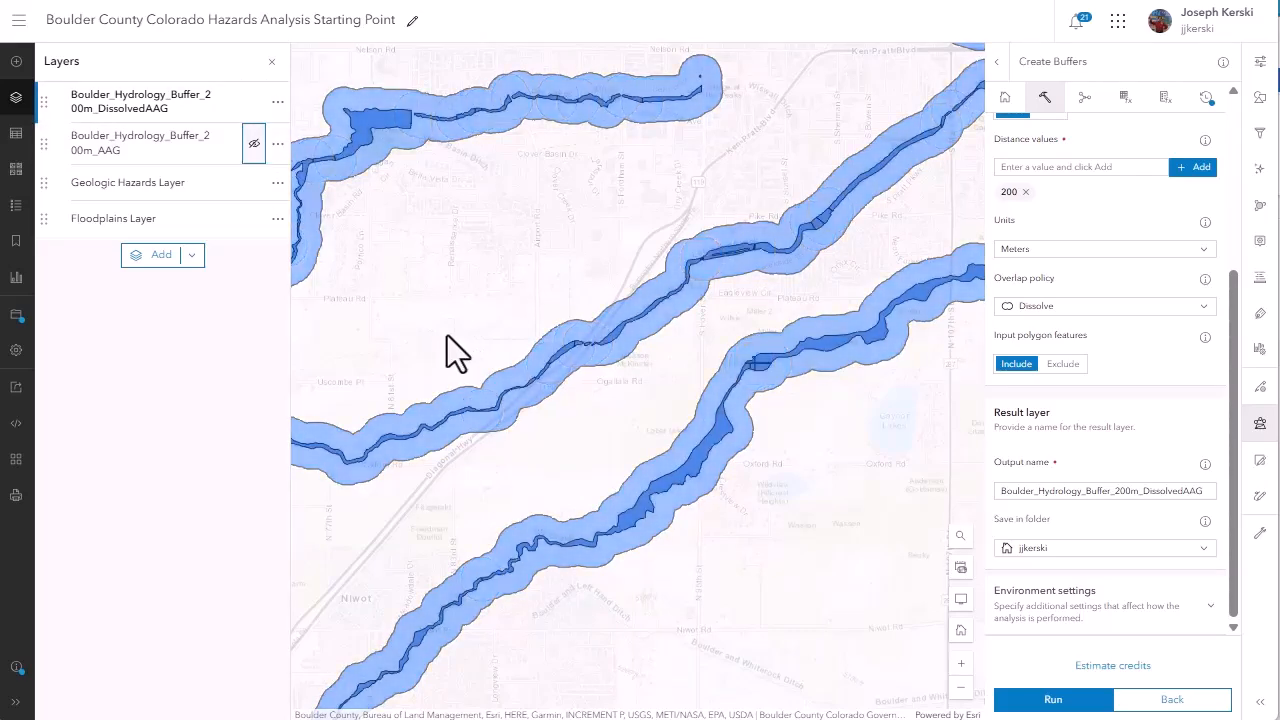
left_click_drag(466, 343, 599, 334)
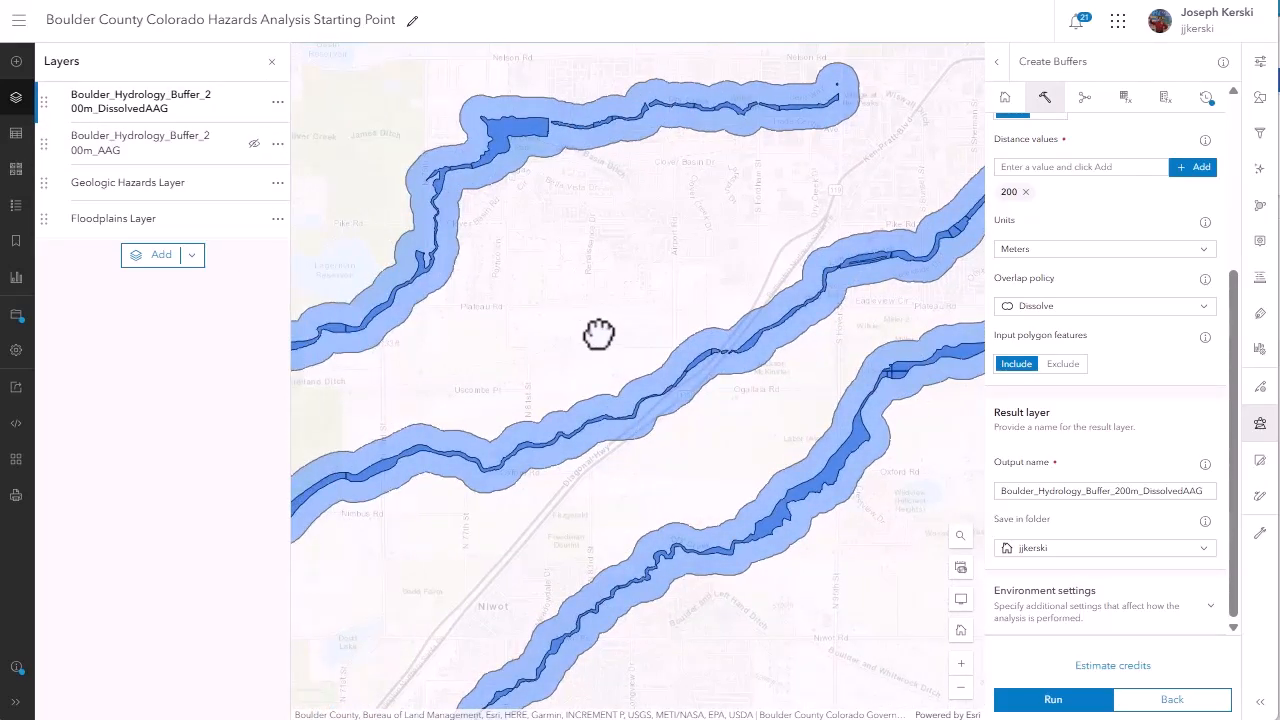
scroll(599, 334, "down", 3)
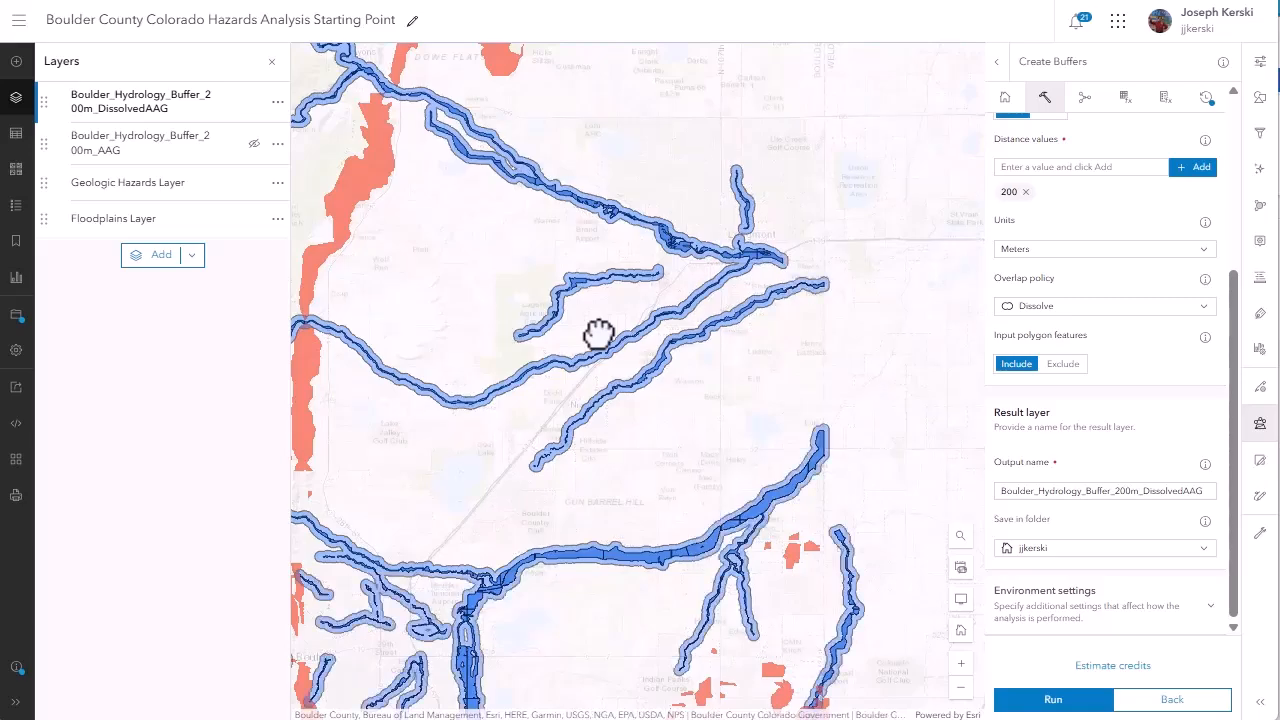
Step: Examine where the dissolved stream buffers cross the geologic hazard areas, including around Louisville and Lafayette and across the whole county
scroll(483, 360, "down", 2)
scroll(483, 360, "up", 5)
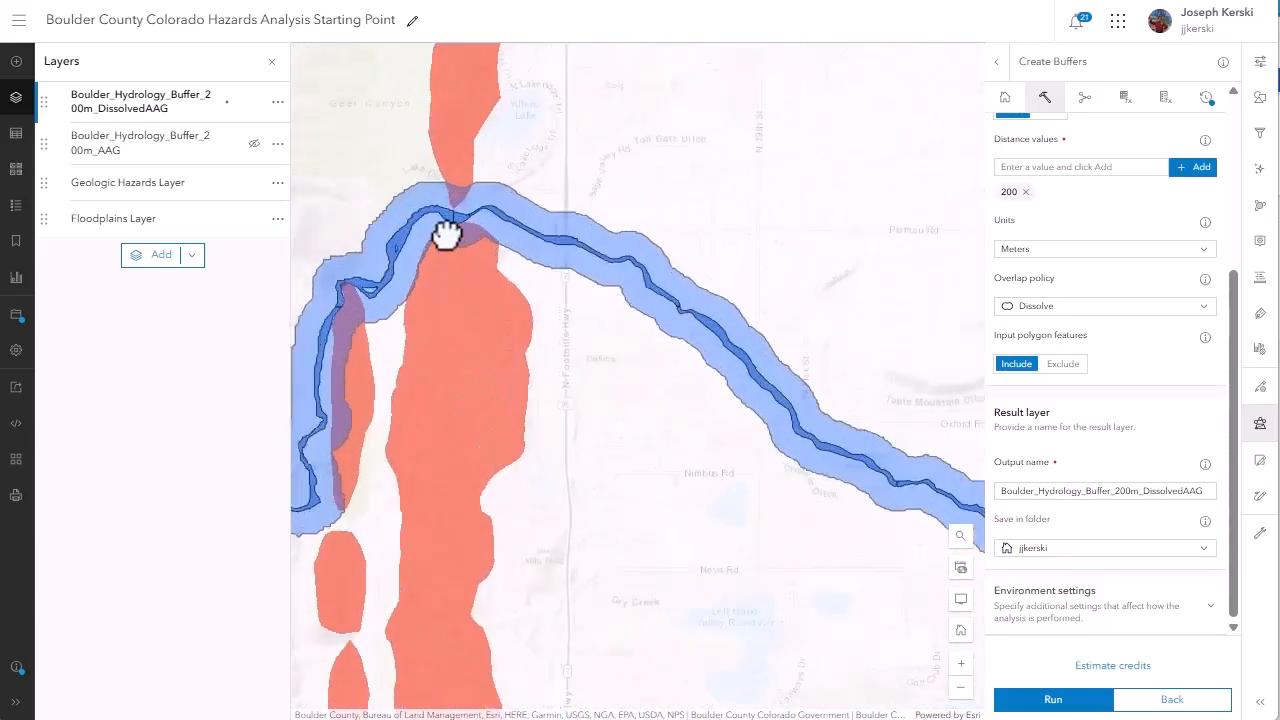
scroll(471, 291, "down", 5)
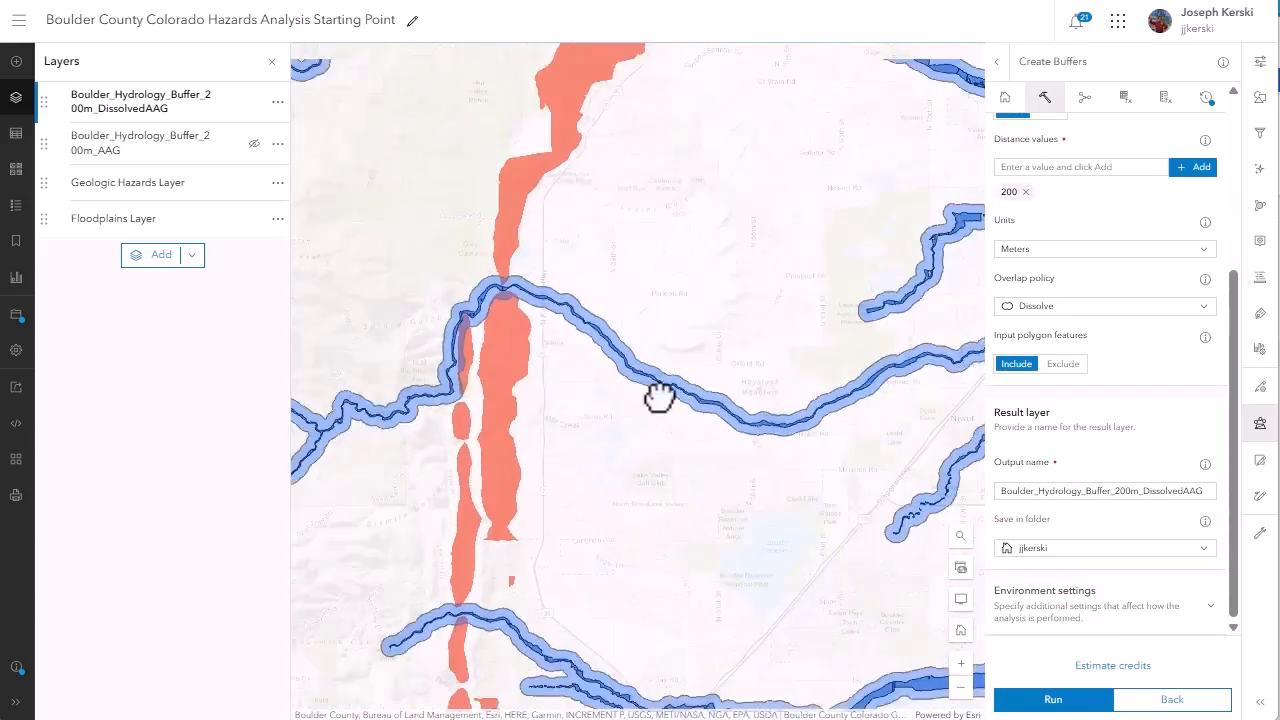
scroll(585, 320, "up", 6)
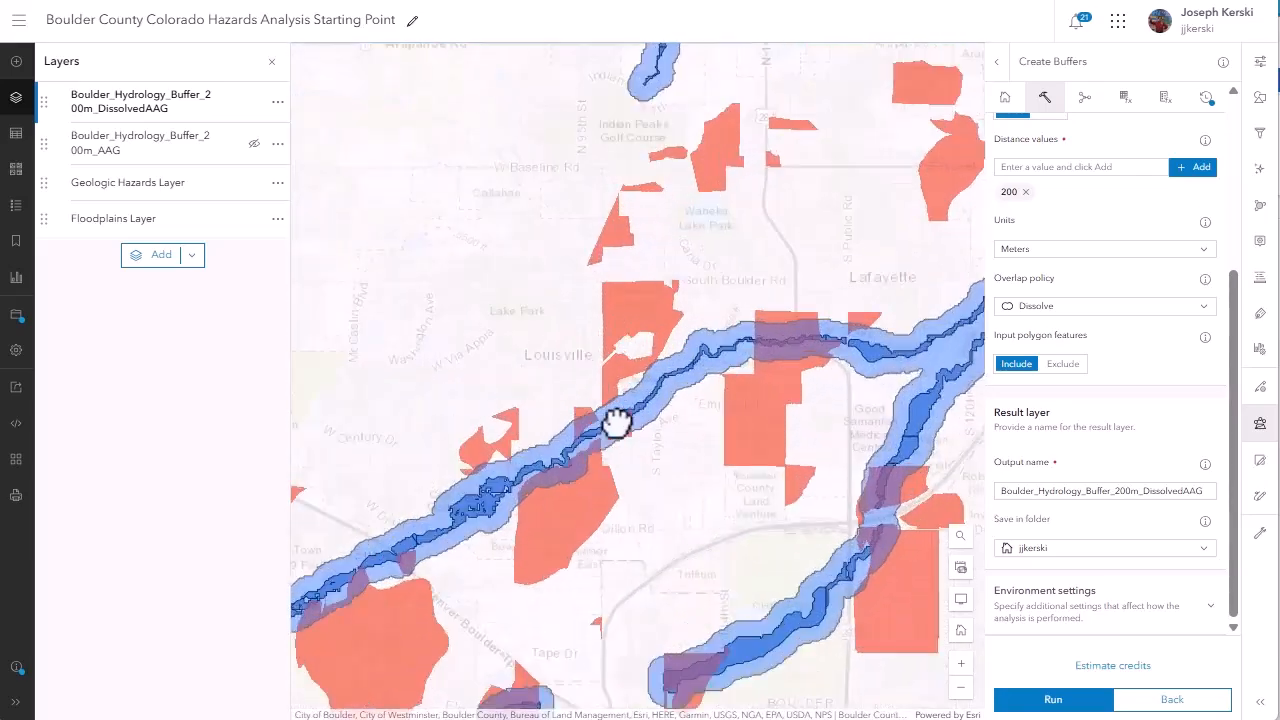
left_click_drag(565, 462, 674, 271)
scroll(718, 359, "down", 4)
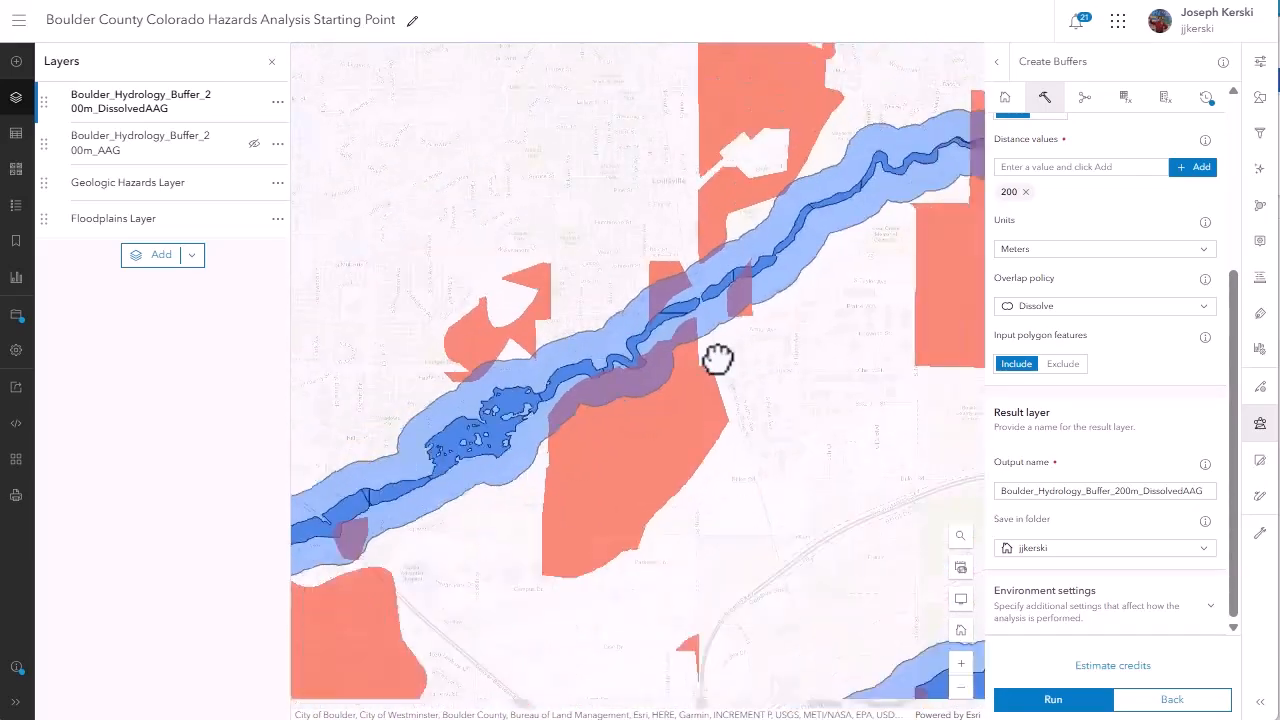
scroll(718, 359, "up", 6)
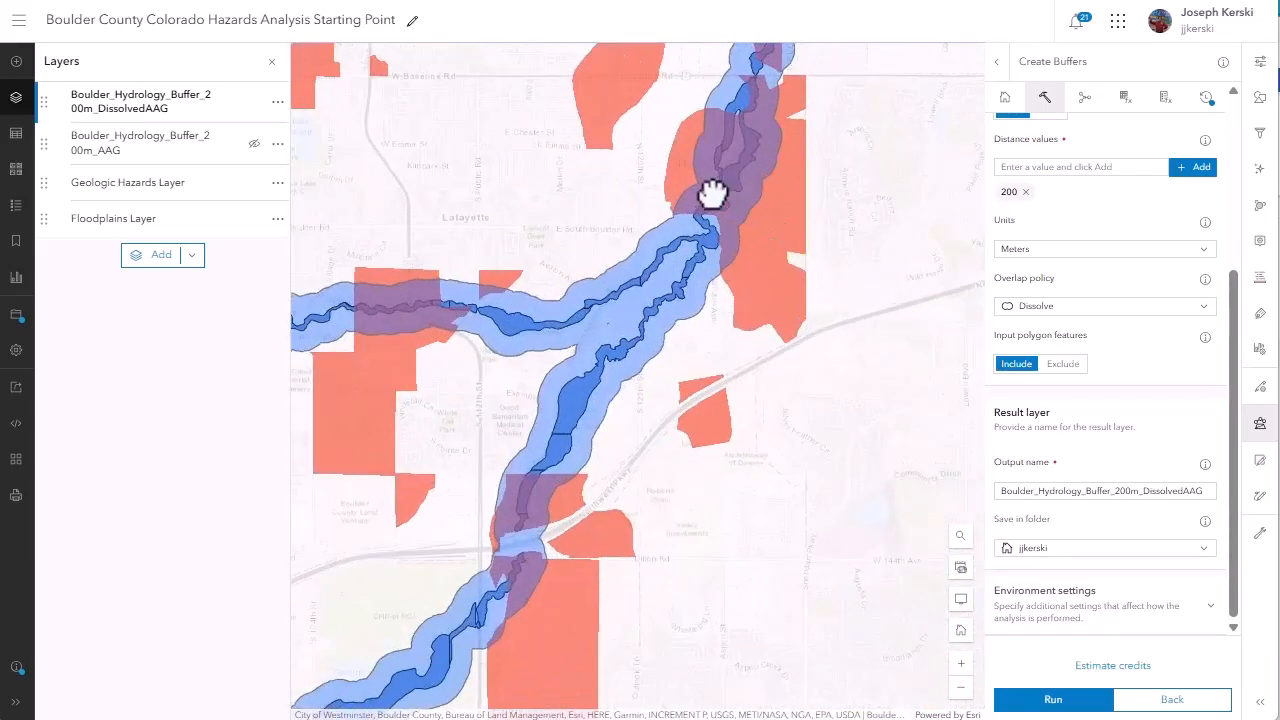
scroll(655, 360, "up", 2)
scroll(652, 366, "down", 4)
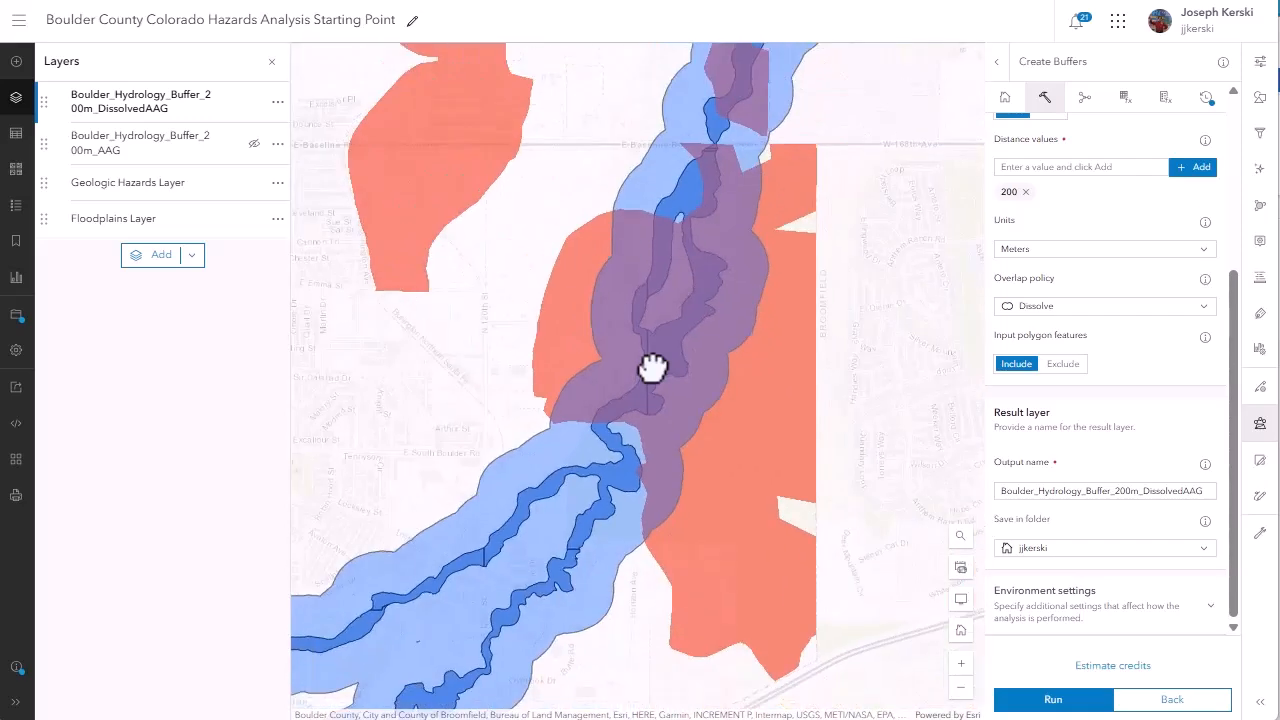
scroll(651, 366, "down", 5)
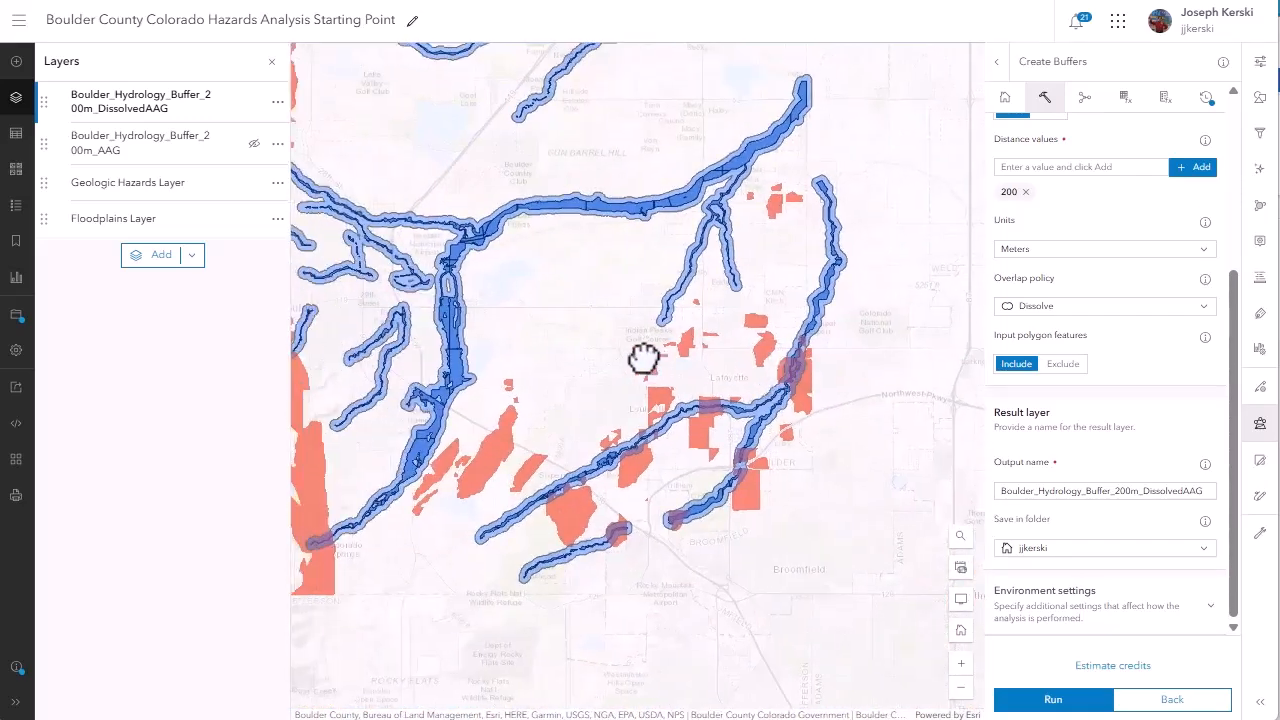
scroll(797, 363, "down", 4)
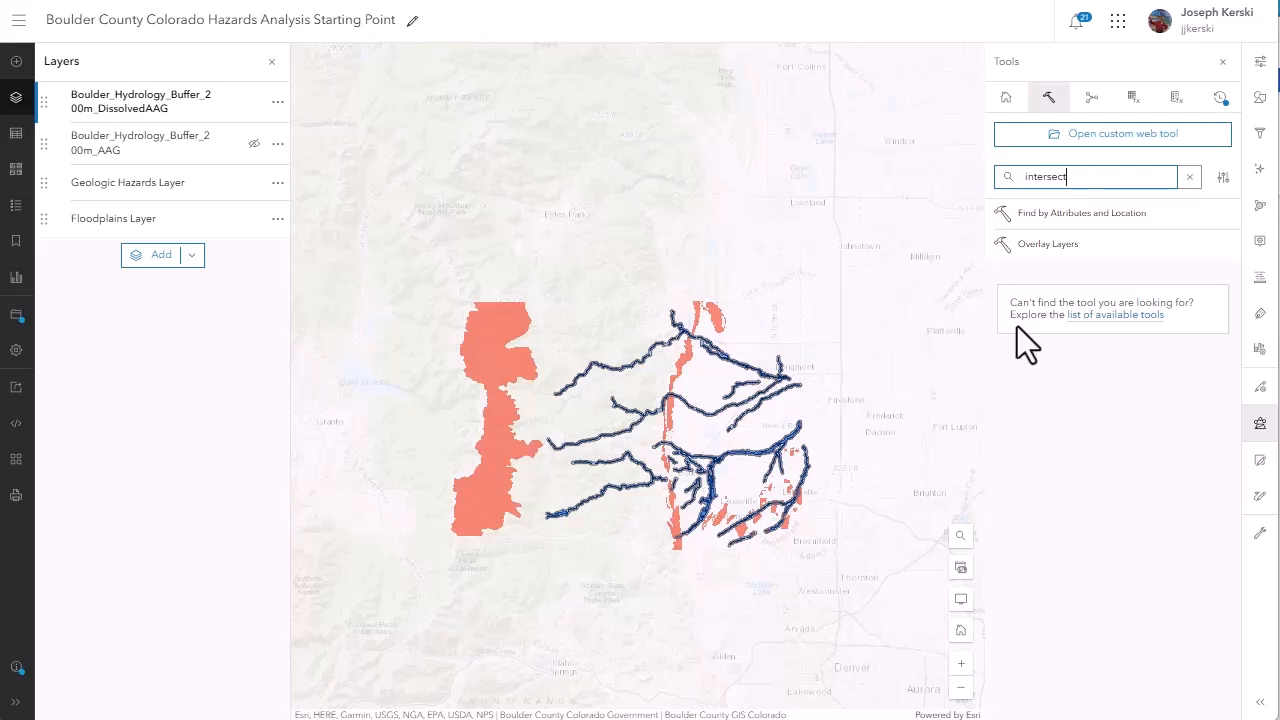
Step: Remove the undissolved Boulder_Hydrology_Buffer_200m_AAG layer from the map
left_click(277, 144)
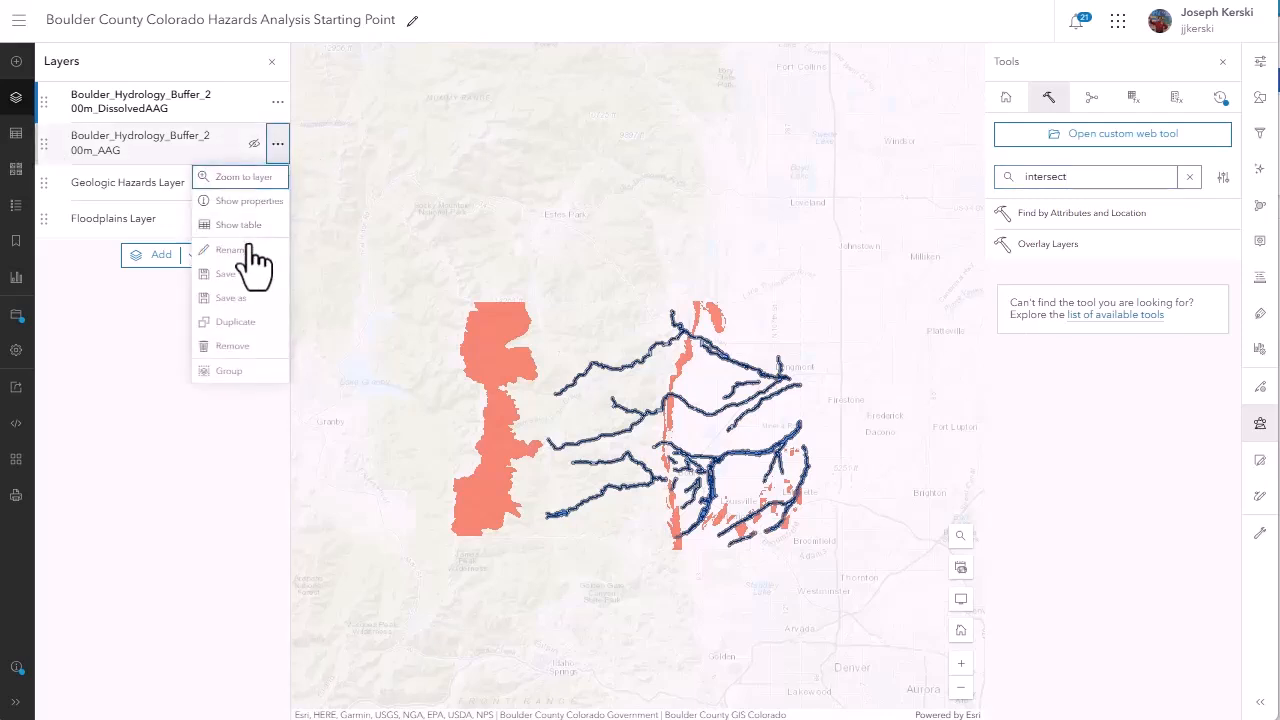
left_click(247, 350)
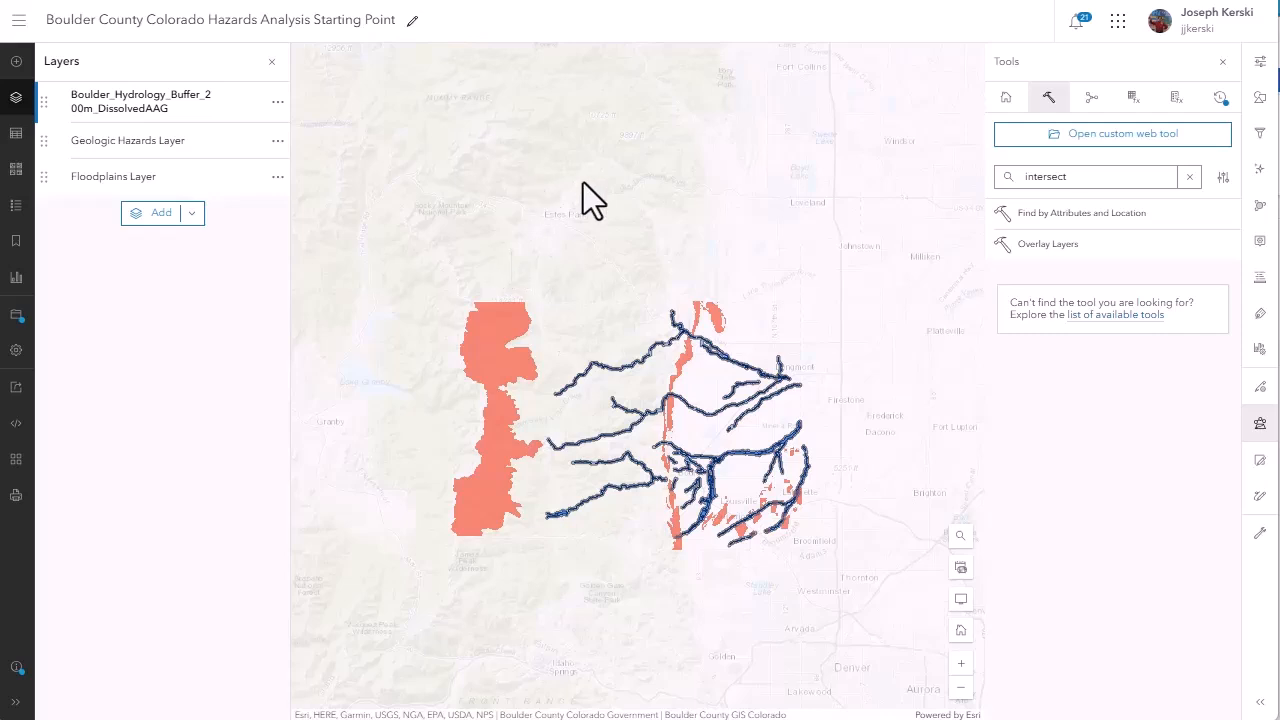
Step: Set up Overlay Layers with Boulder_Hydrology_Buffer_200m_DissolvedAAG as input features and Geologic Hazards Layer as overlay features
left_click(1058, 254)
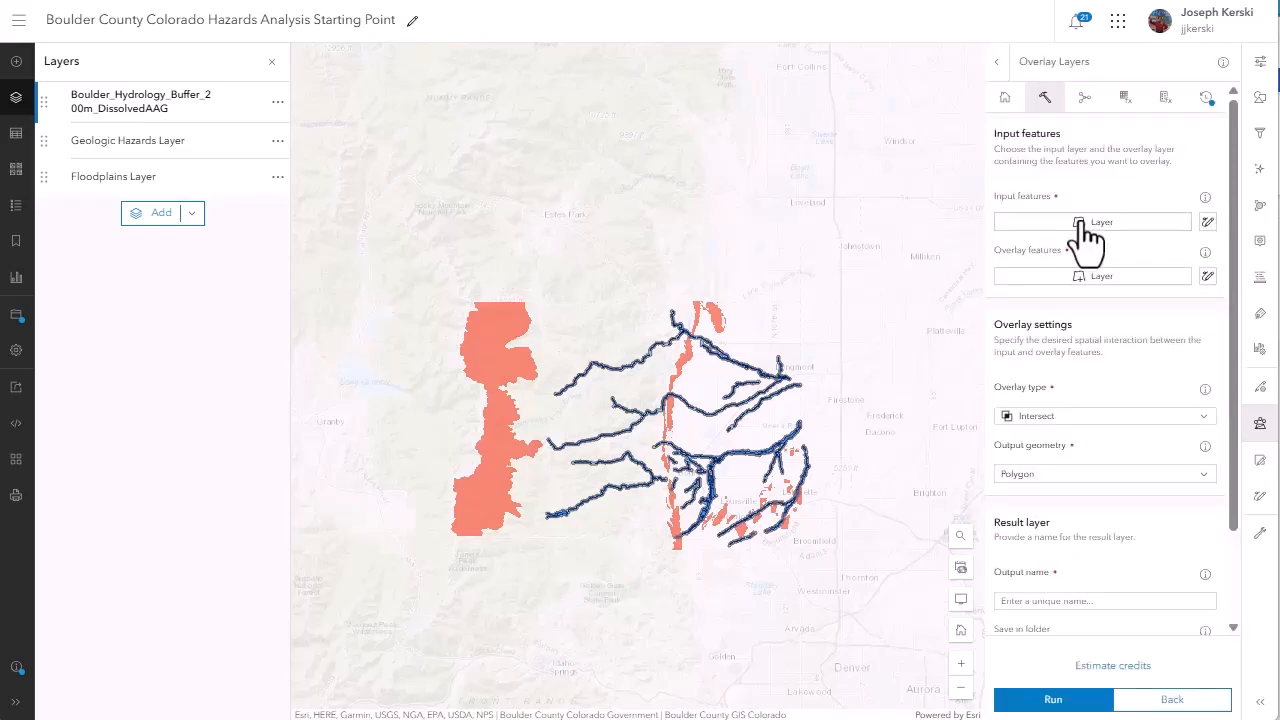
left_click(1082, 224)
left_click(908, 170)
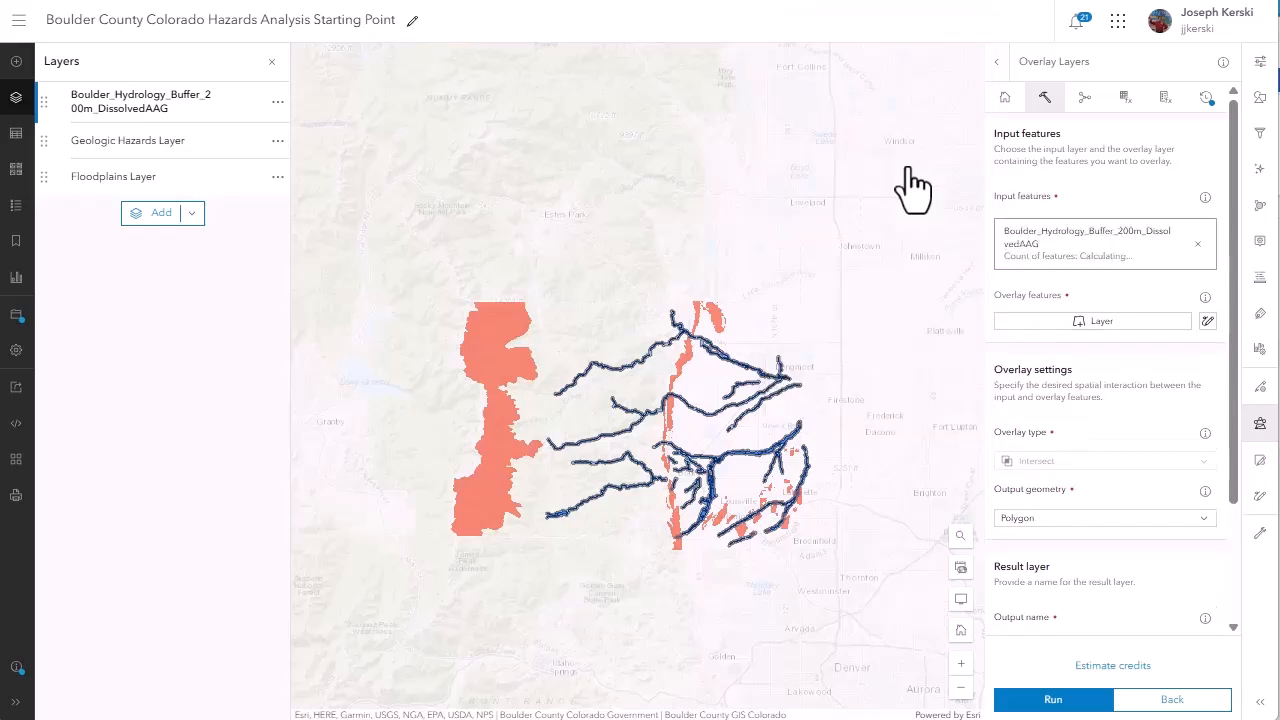
left_click(1115, 320)
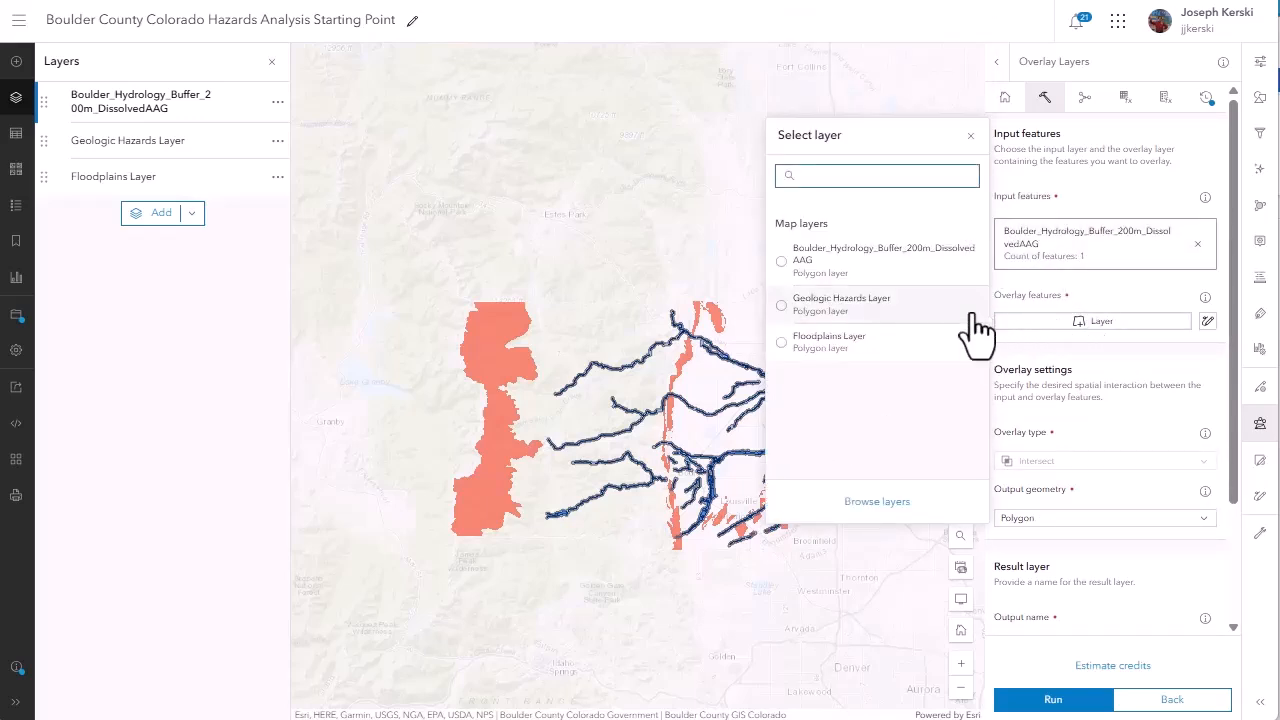
left_click(880, 305)
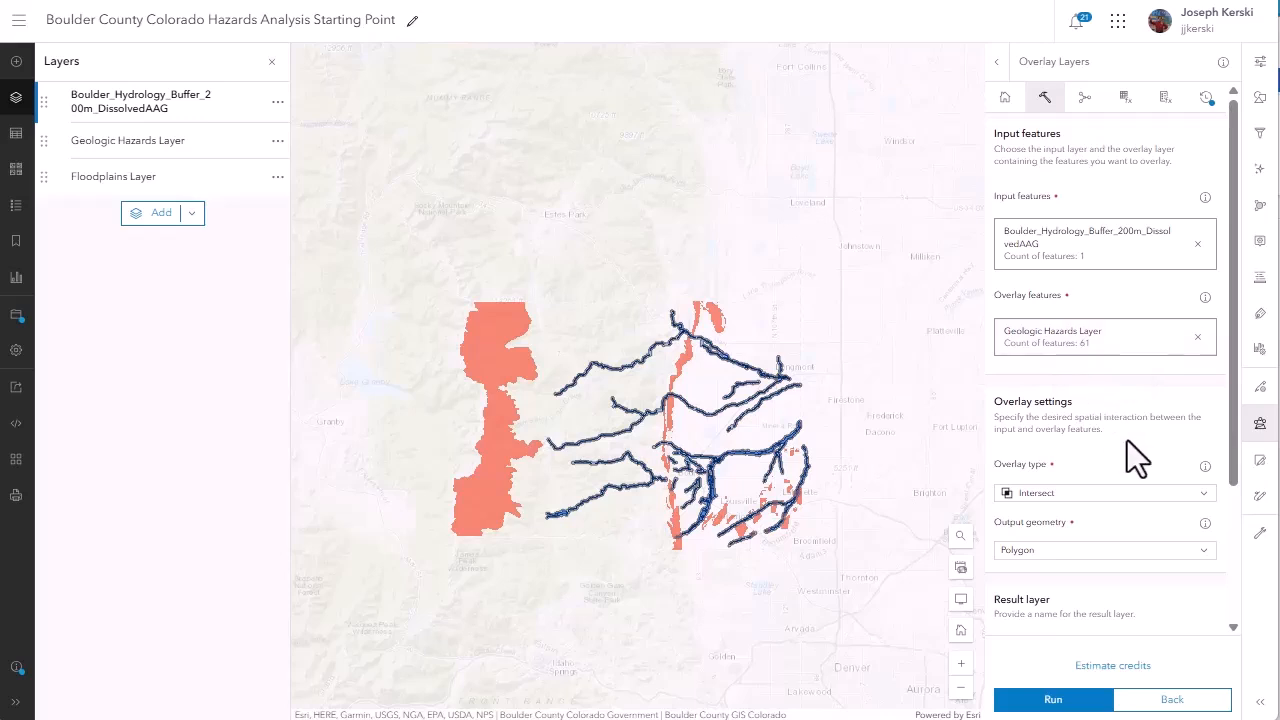
Step: Name the Intersect overlay's output layer Boulder County Double Hazards AAG
scroll(1127, 440, "down", 3)
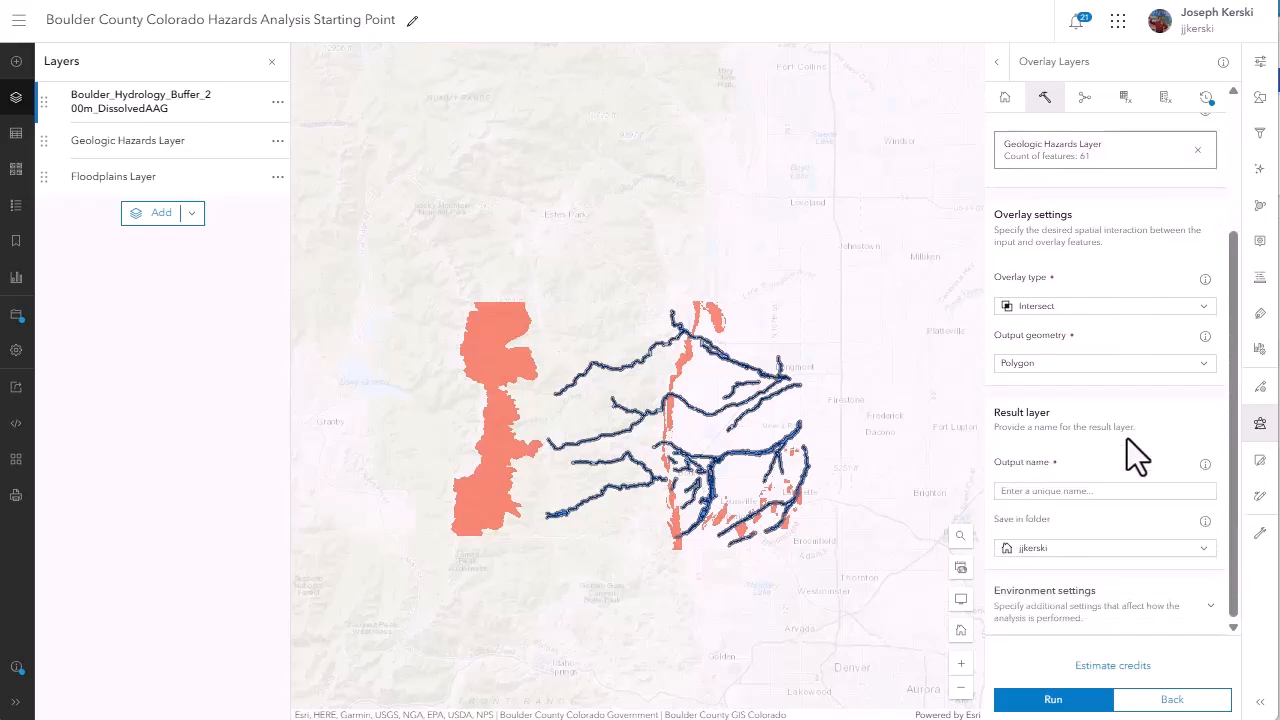
left_click(1090, 489)
type("Boulder County Double Hazards AAG")
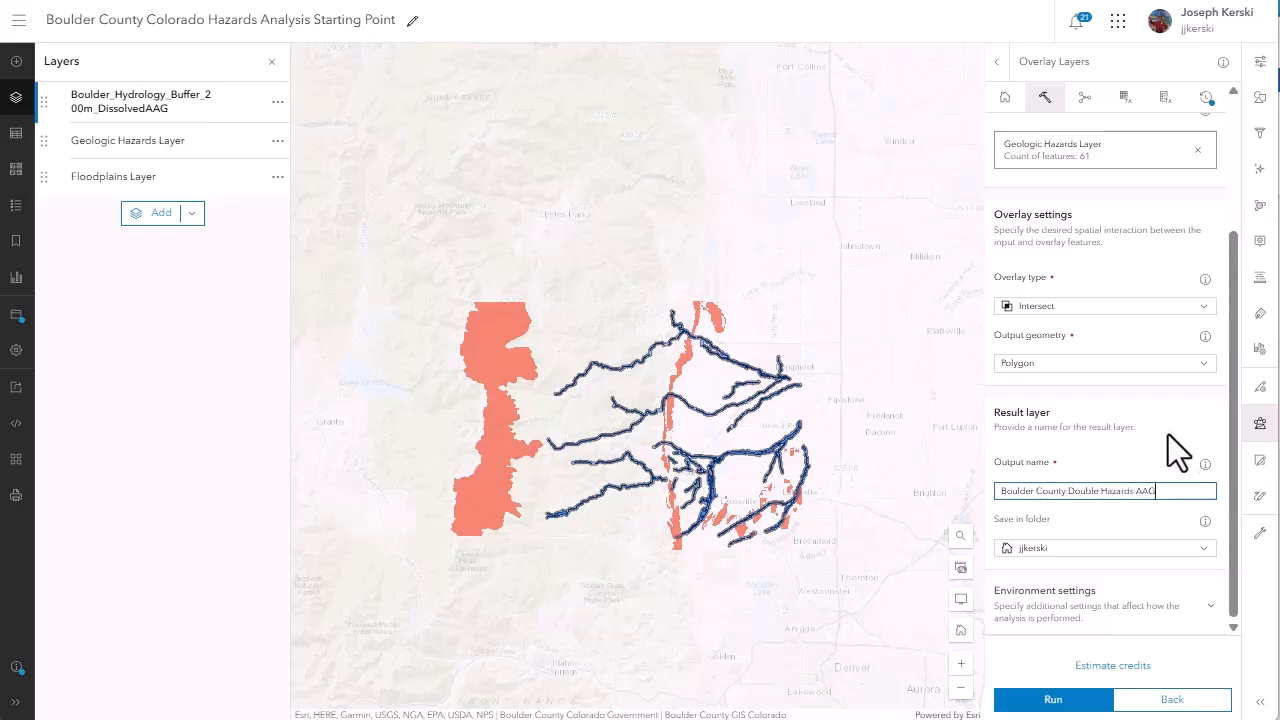
Step: Expand the environment settings, then estimate the credits and run the Overlay Layers analysis
left_click(1063, 703)
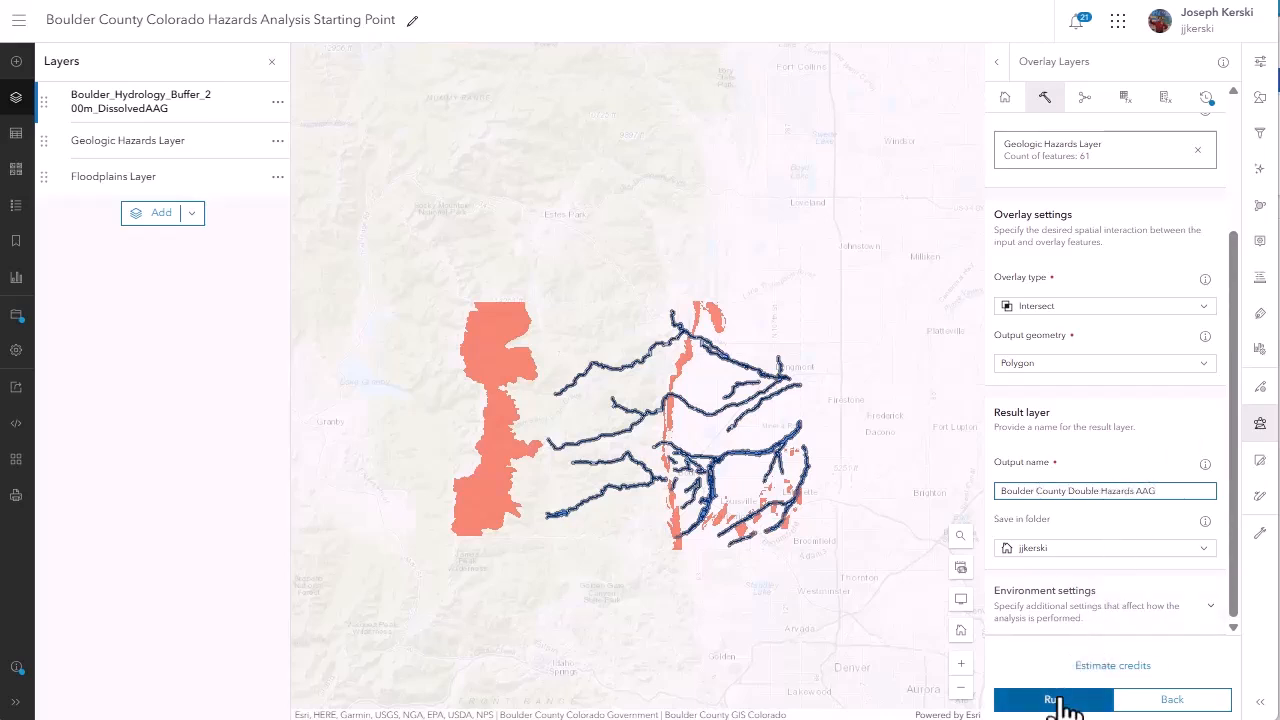
left_click(1058, 610)
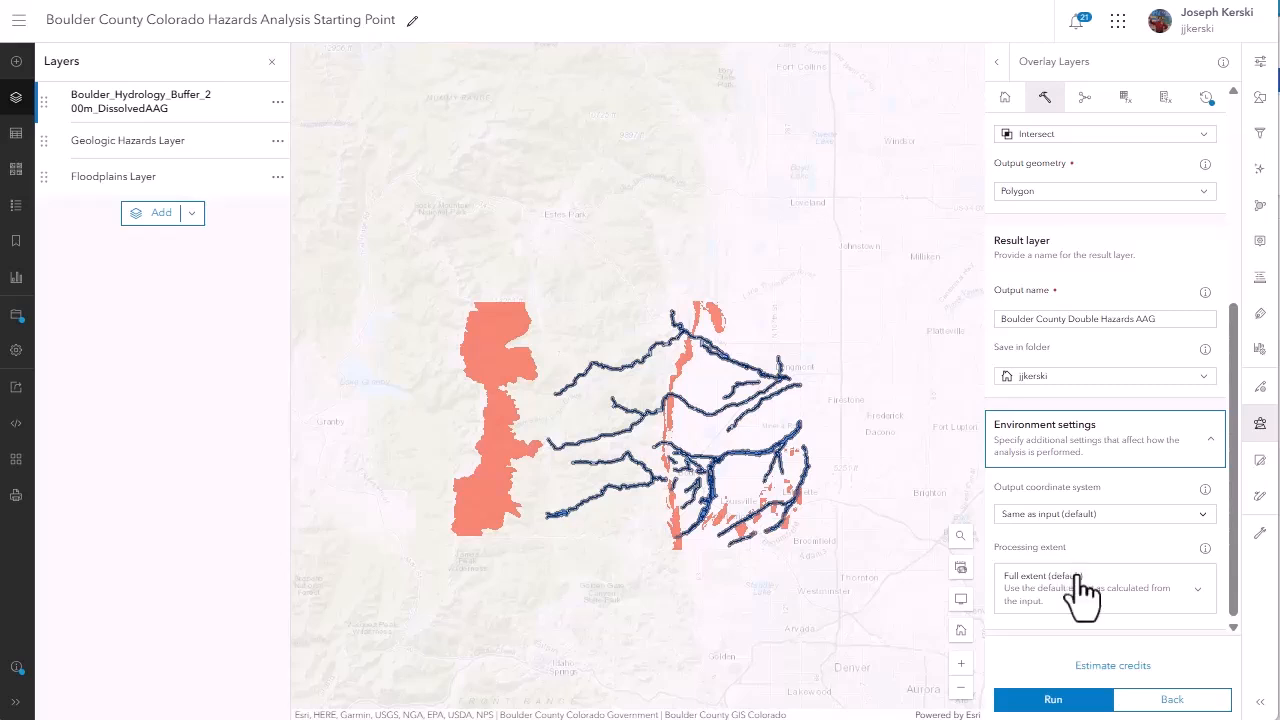
left_click(1085, 666)
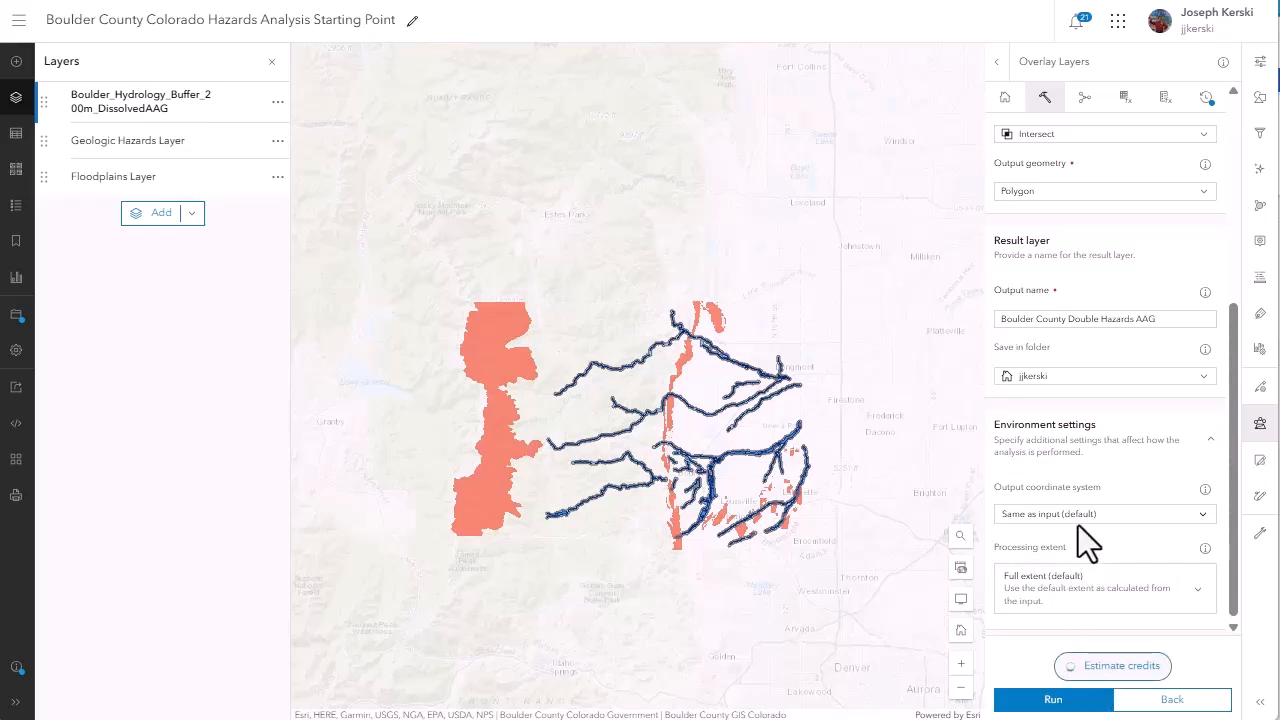
left_click(1055, 699)
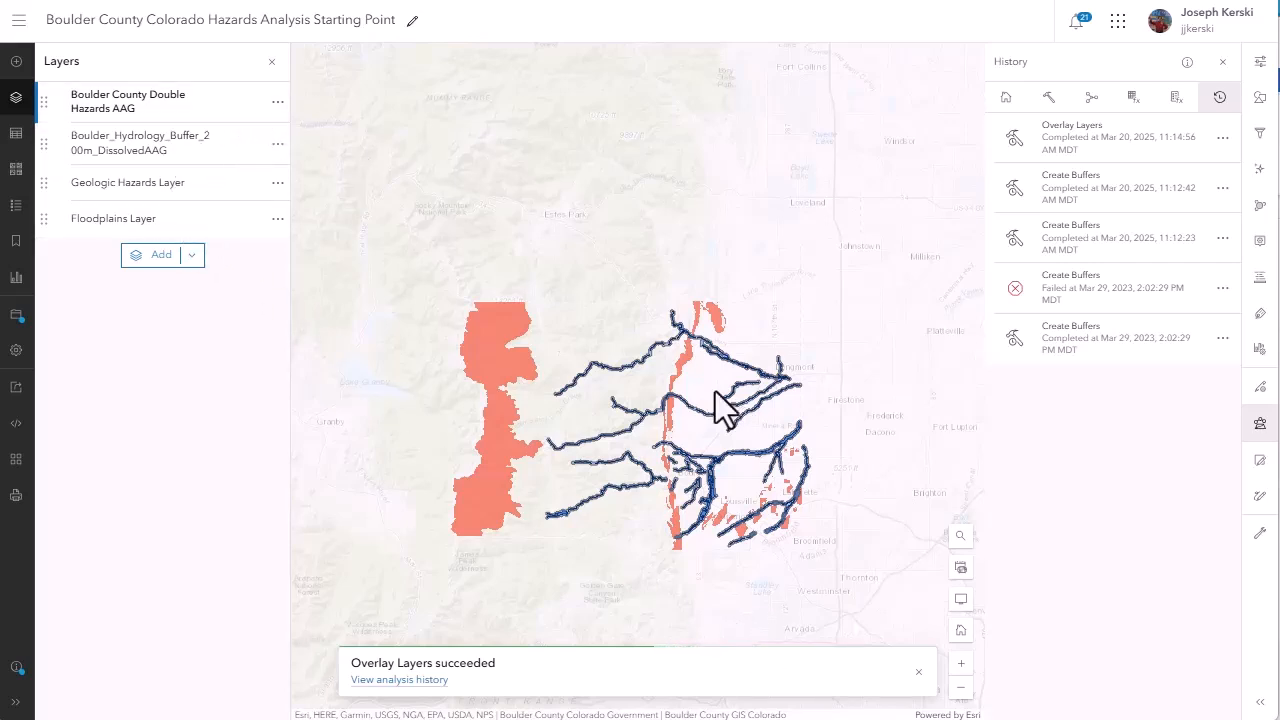
Step: Change the fill color of the Boulder County Double Hazards AAG layer's symbol to a dark red
left_click(160, 114)
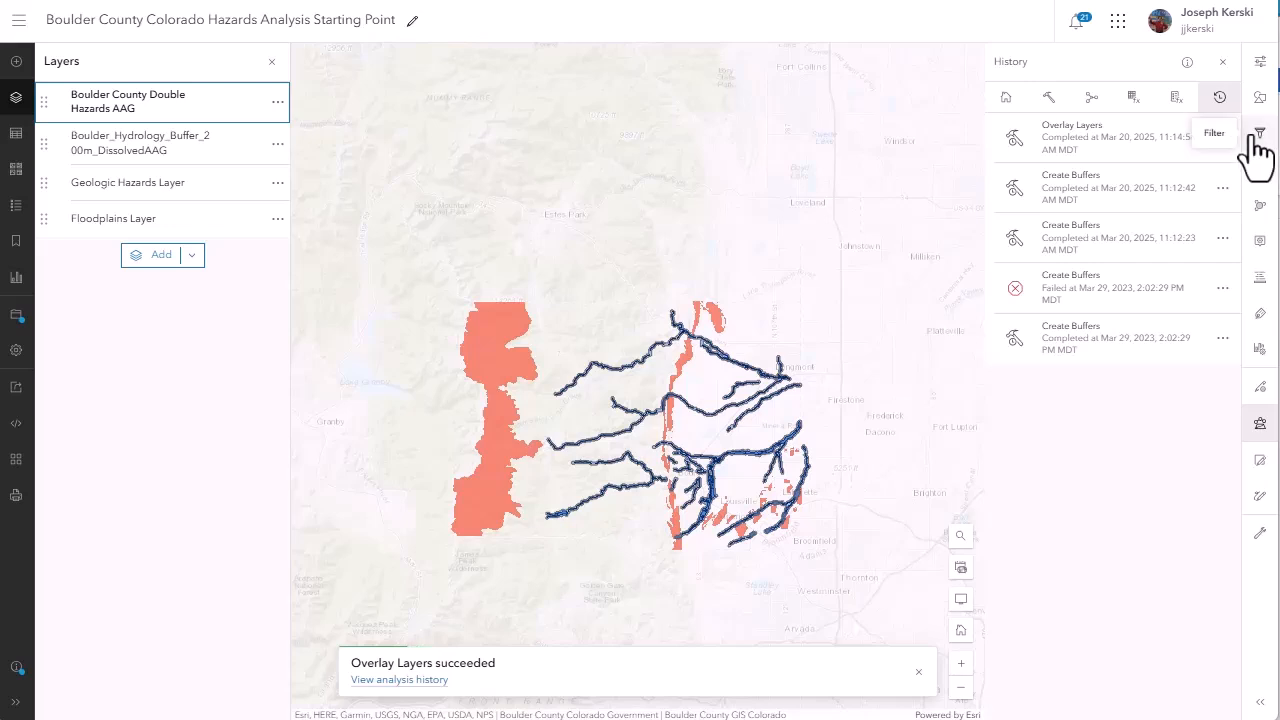
left_click(1260, 98)
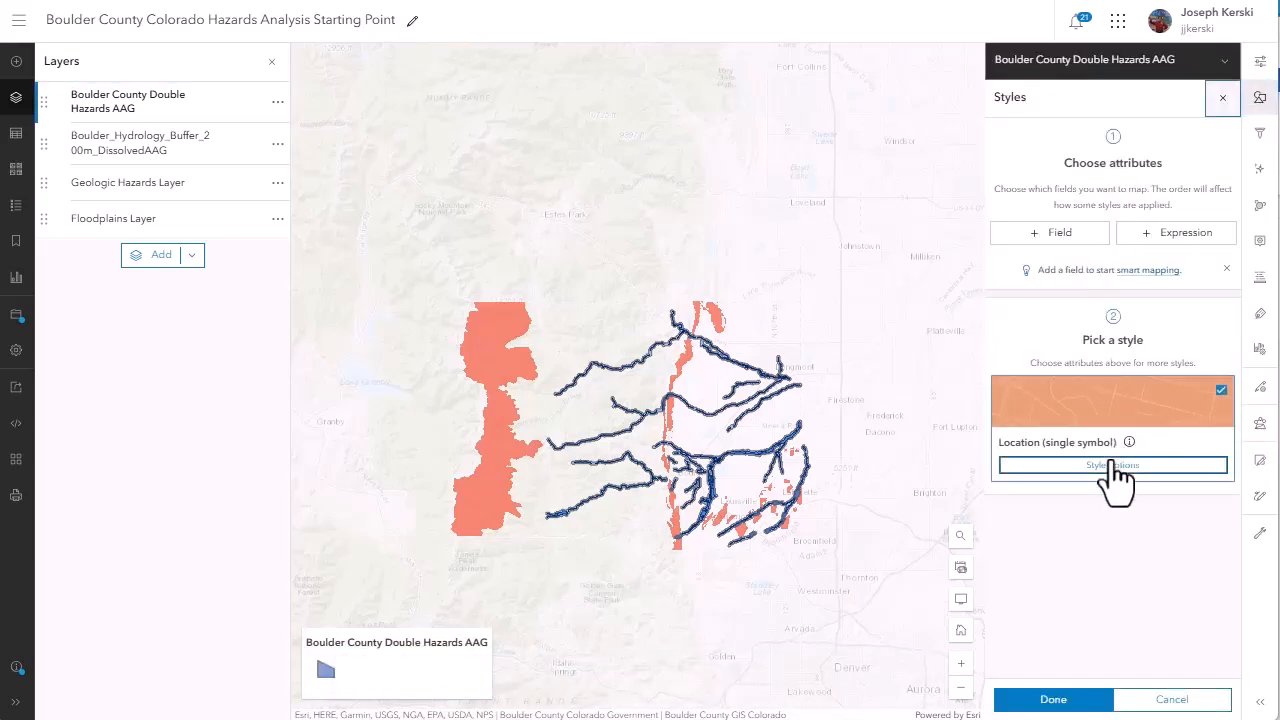
left_click(1112, 465)
left_click(1073, 200)
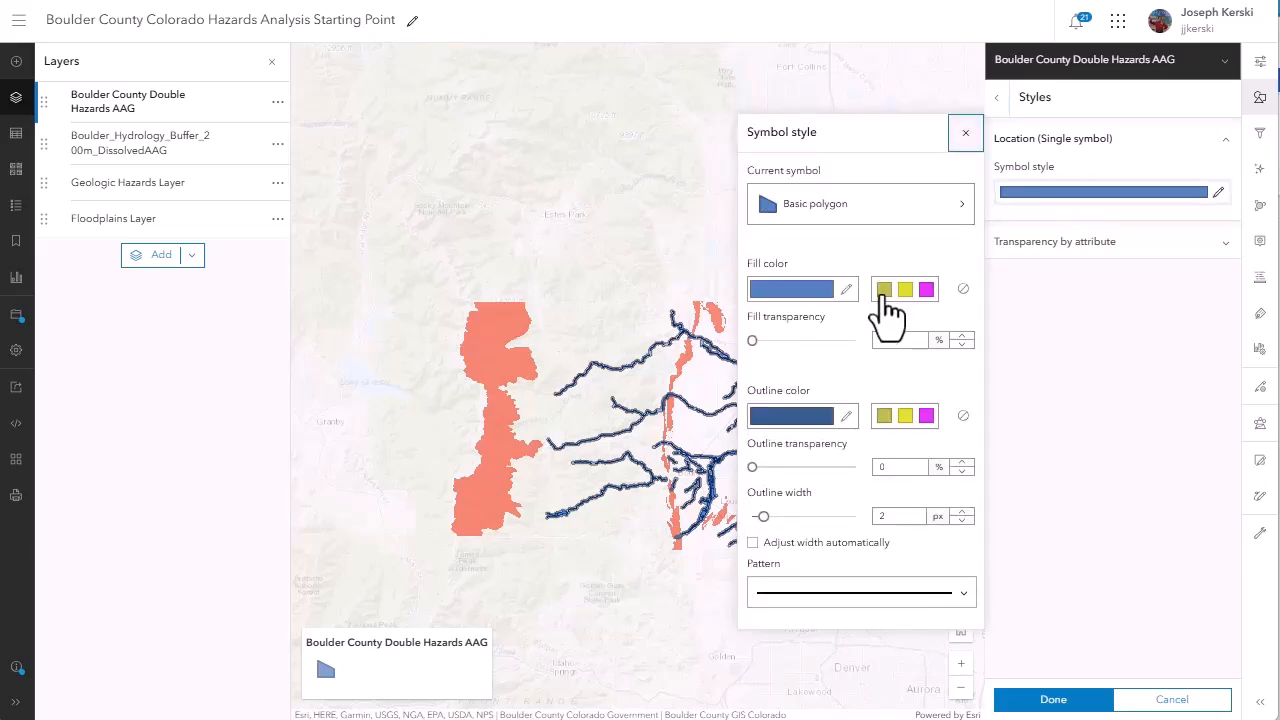
left_click(815, 290)
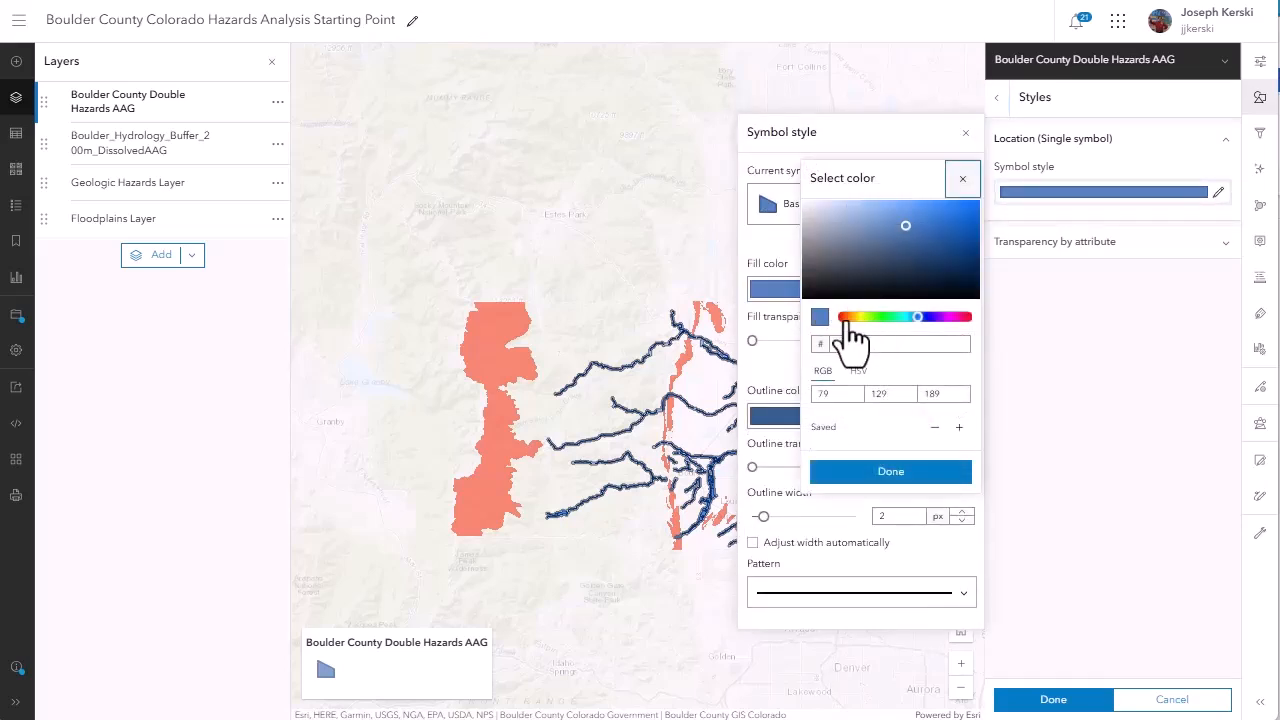
left_click(843, 318)
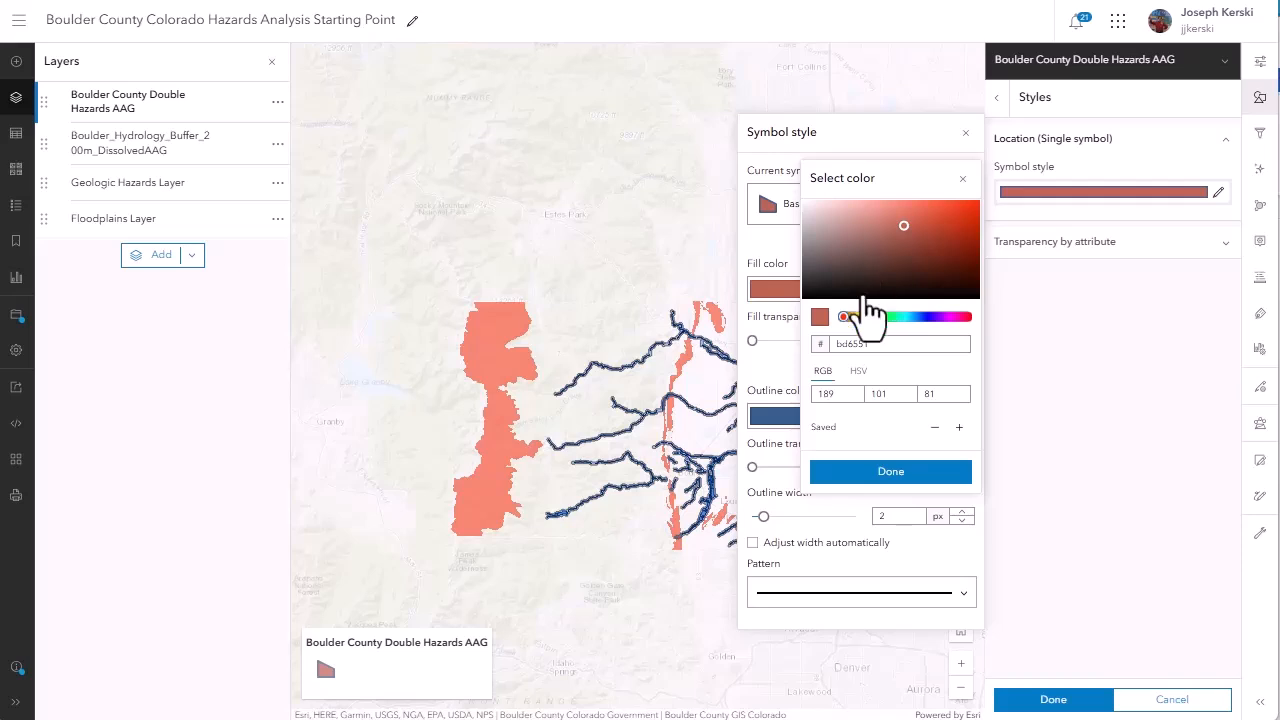
left_click(904, 244)
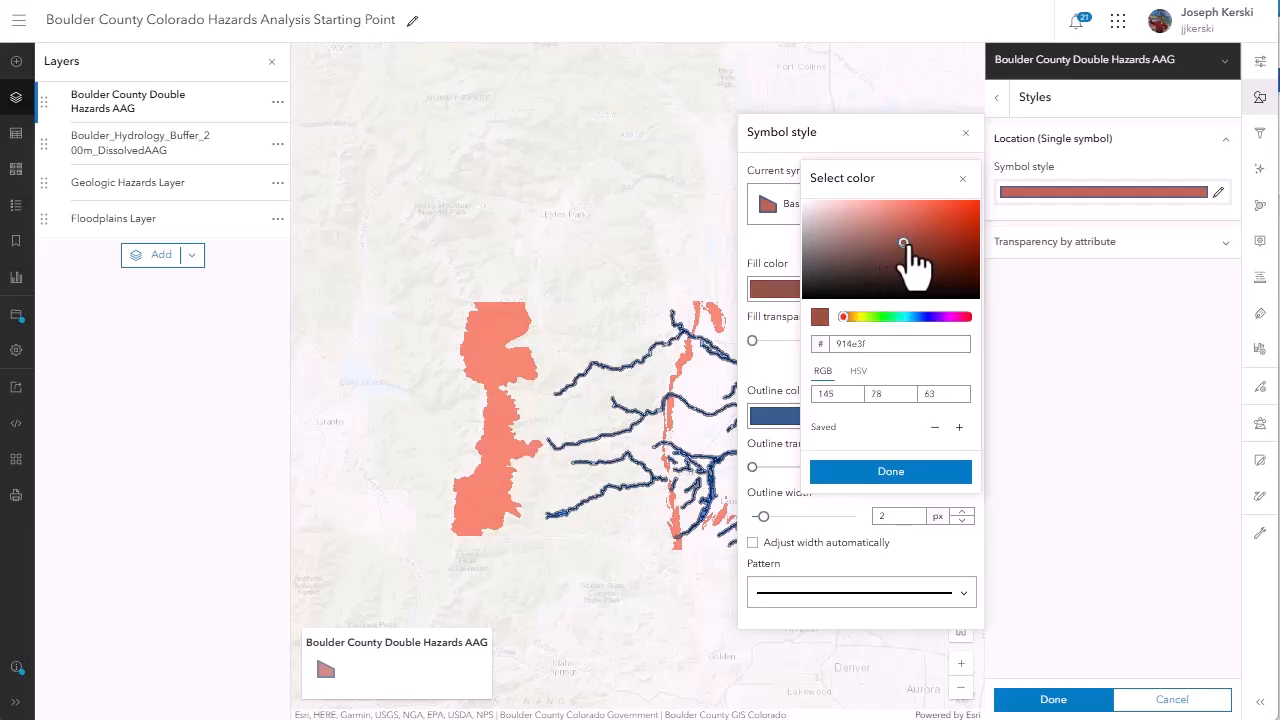
left_click(926, 471)
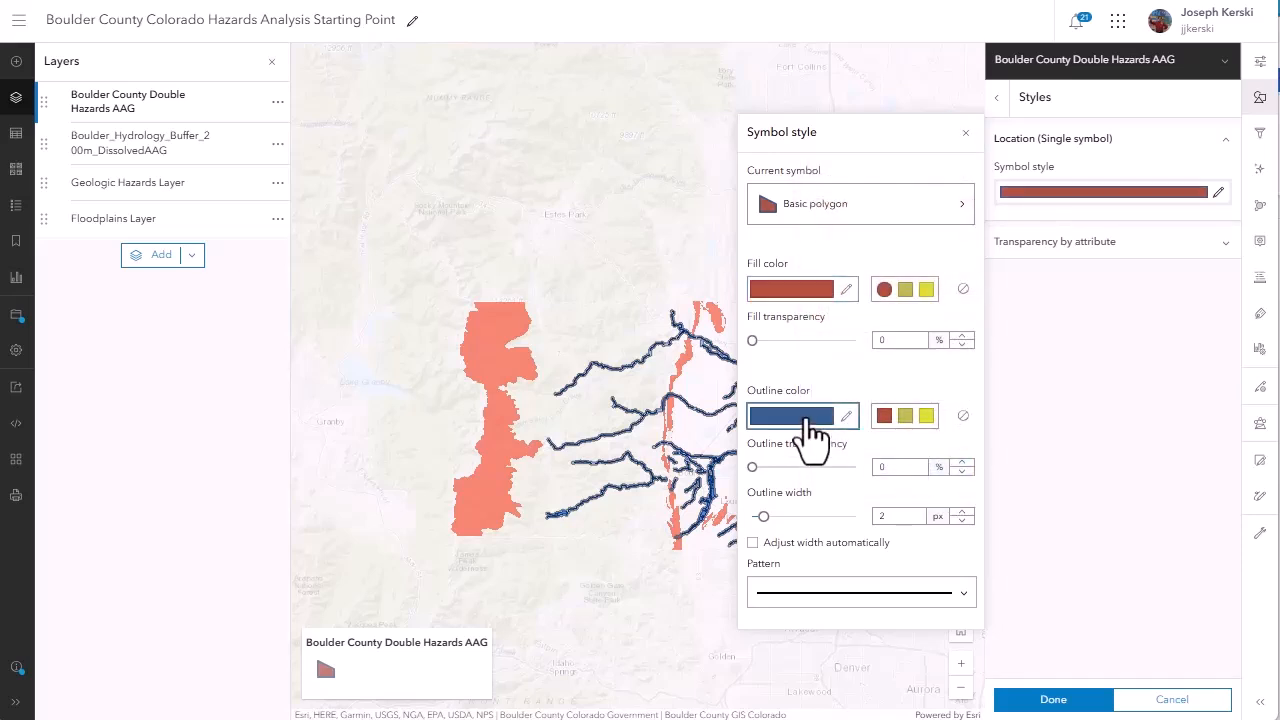
Step: Set the double hazards symbol's outline color to a muted grayish pink and save the layer style
left_click(813, 420)
left_click(843, 317)
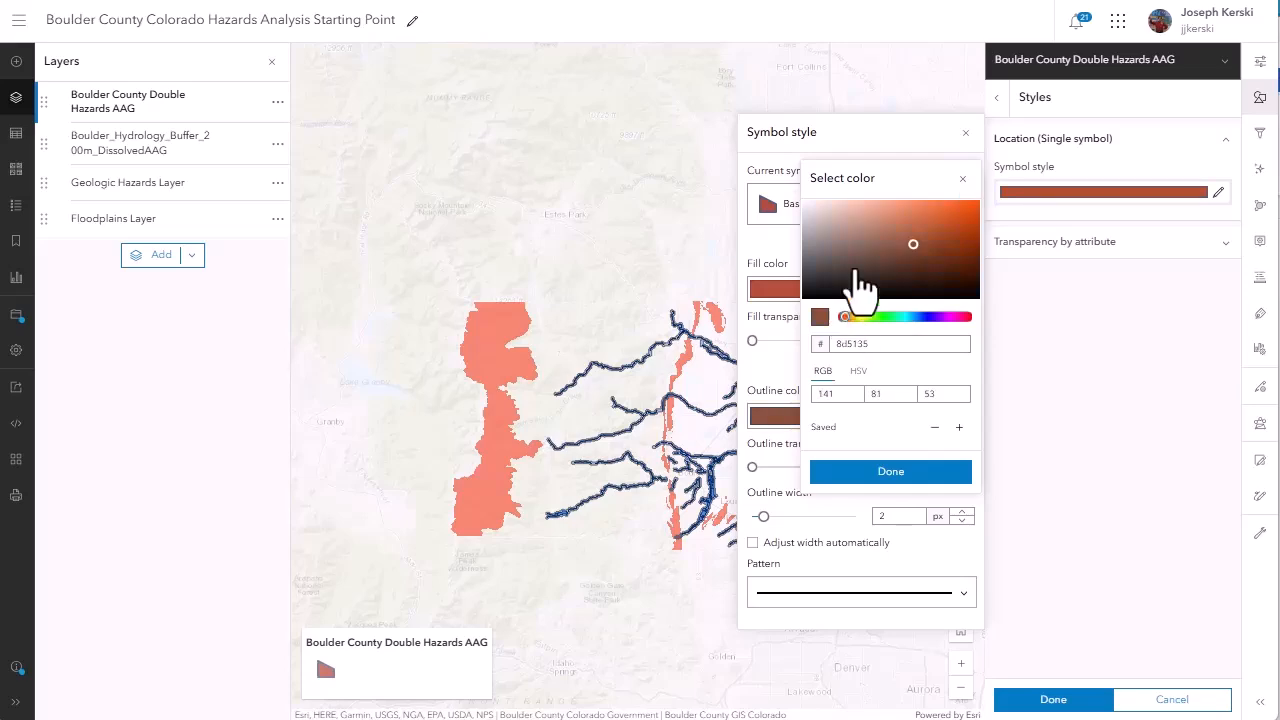
left_click(855, 230)
left_click(888, 476)
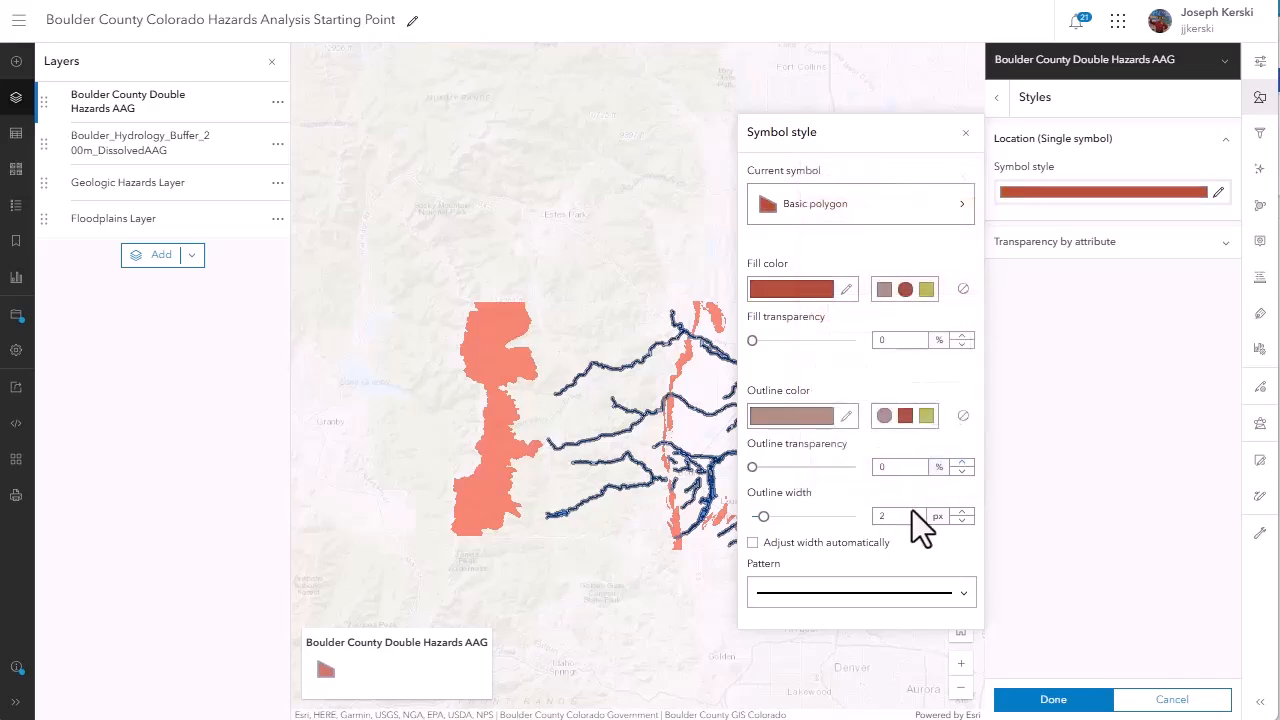
left_click(1060, 700)
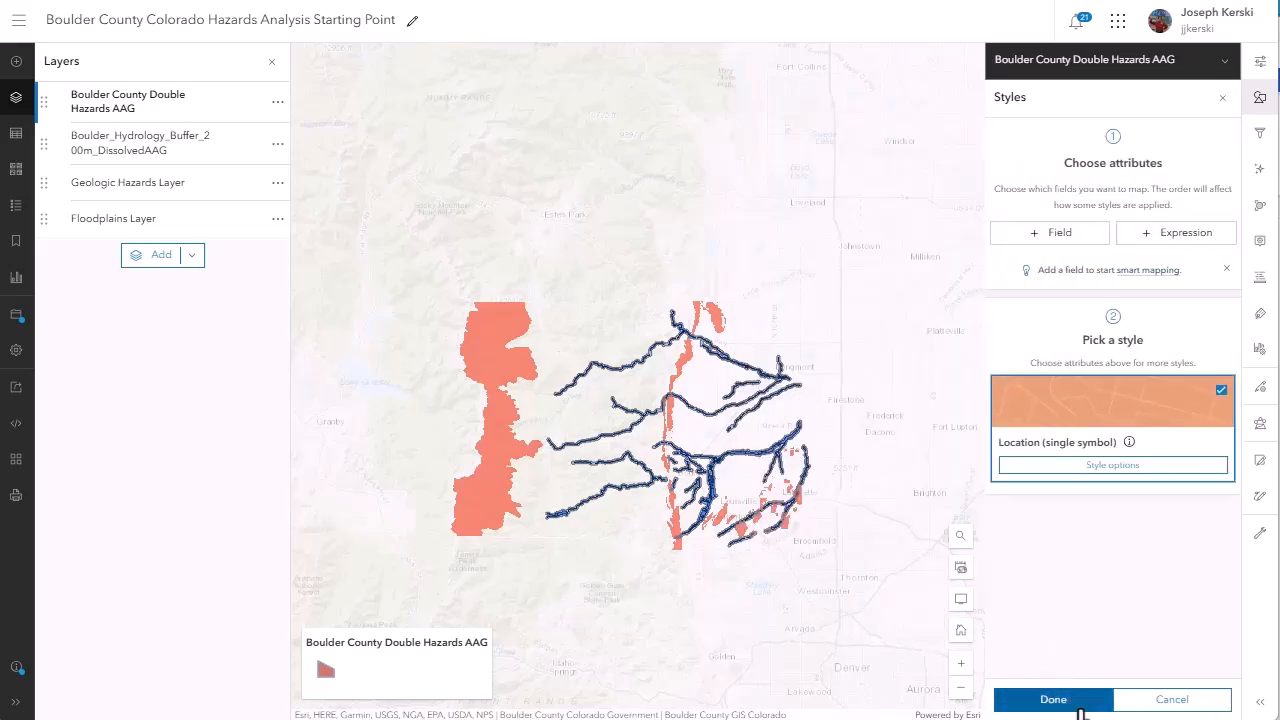
left_click(1053, 699)
Step: Examine the double hazard zones around Lafayette where the floodway buffers overlap the geologic hazards, and compare them with the whole county
scroll(900, 515, "up", 2)
scroll(910, 530, "up", 5)
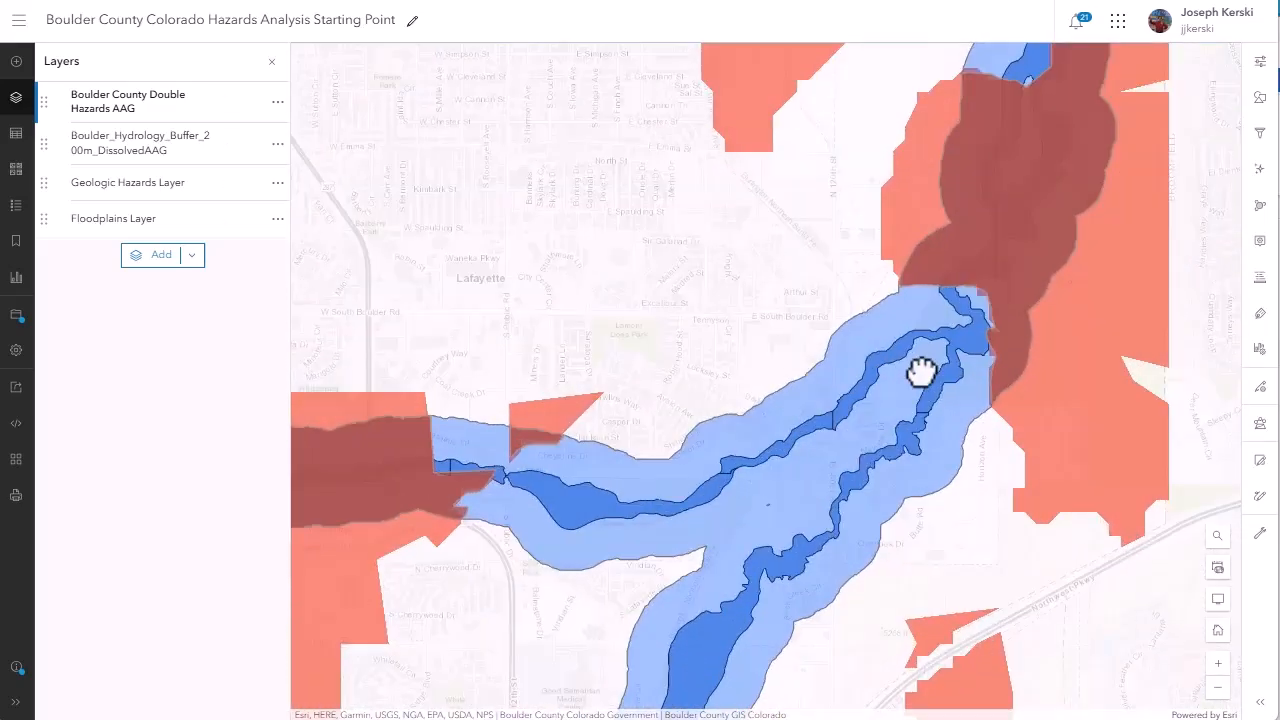
left_click_drag(920, 372, 680, 509)
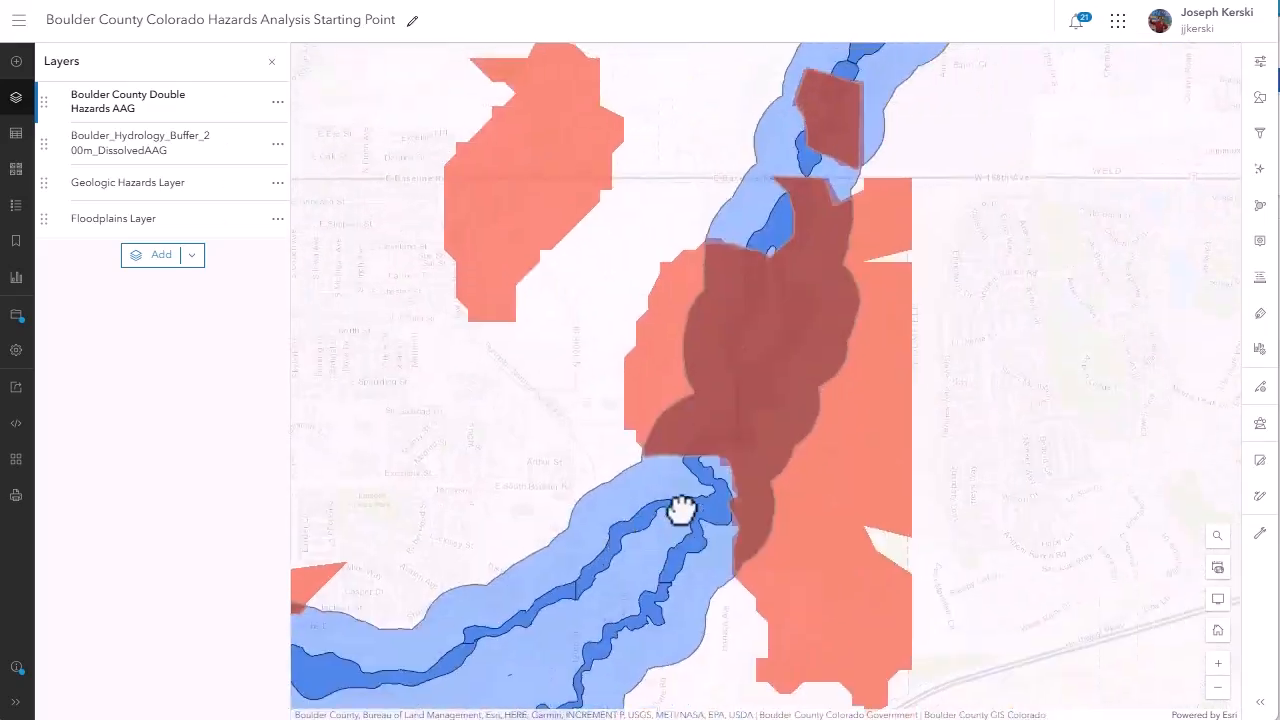
scroll(758, 400, "down", 5)
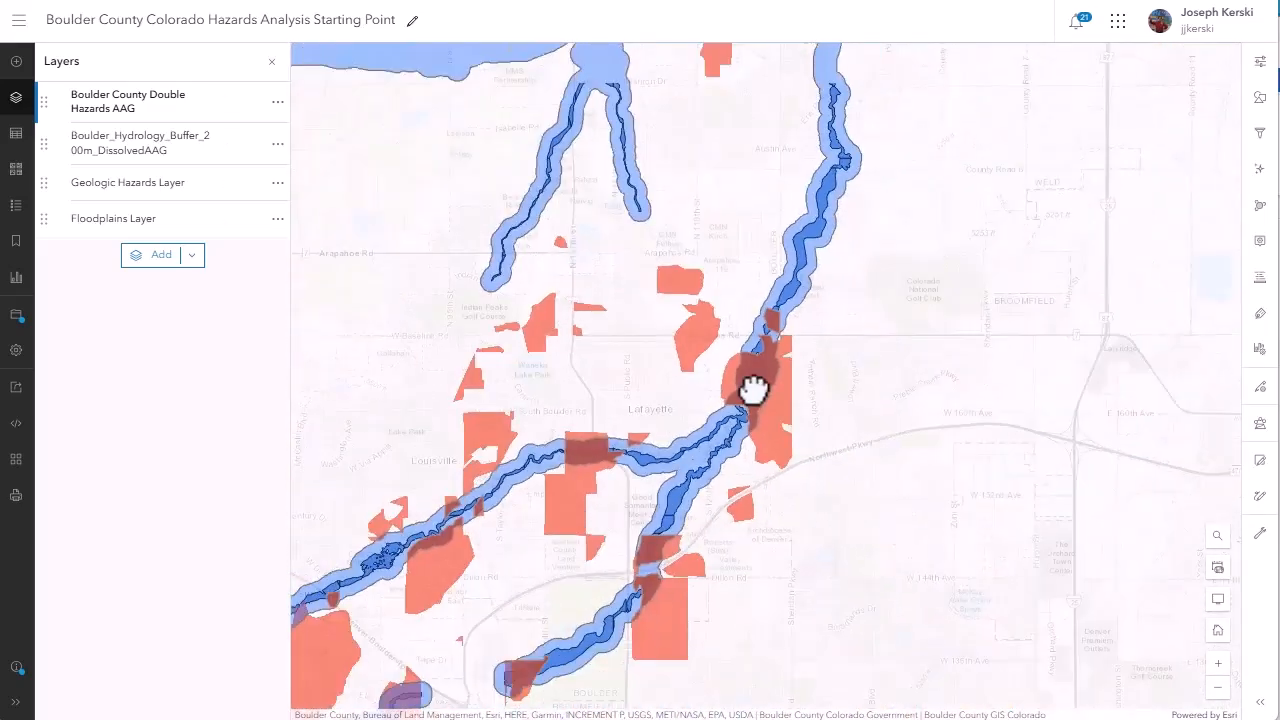
left_click_drag(694, 434, 840, 445)
scroll(840, 445, "down", 5)
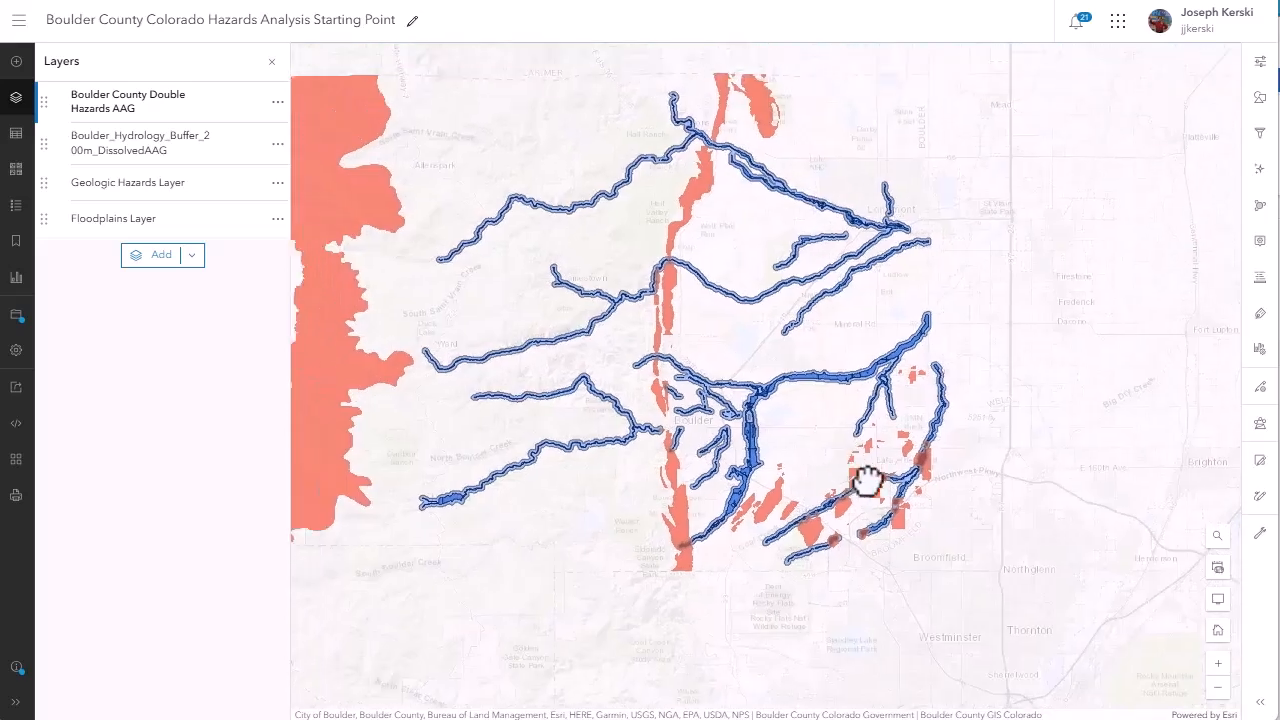
Step: Review the records and fields in the attribute table of the Boulder County Double Hazards AAG layer and close the table
left_click(277, 101)
left_click(240, 183)
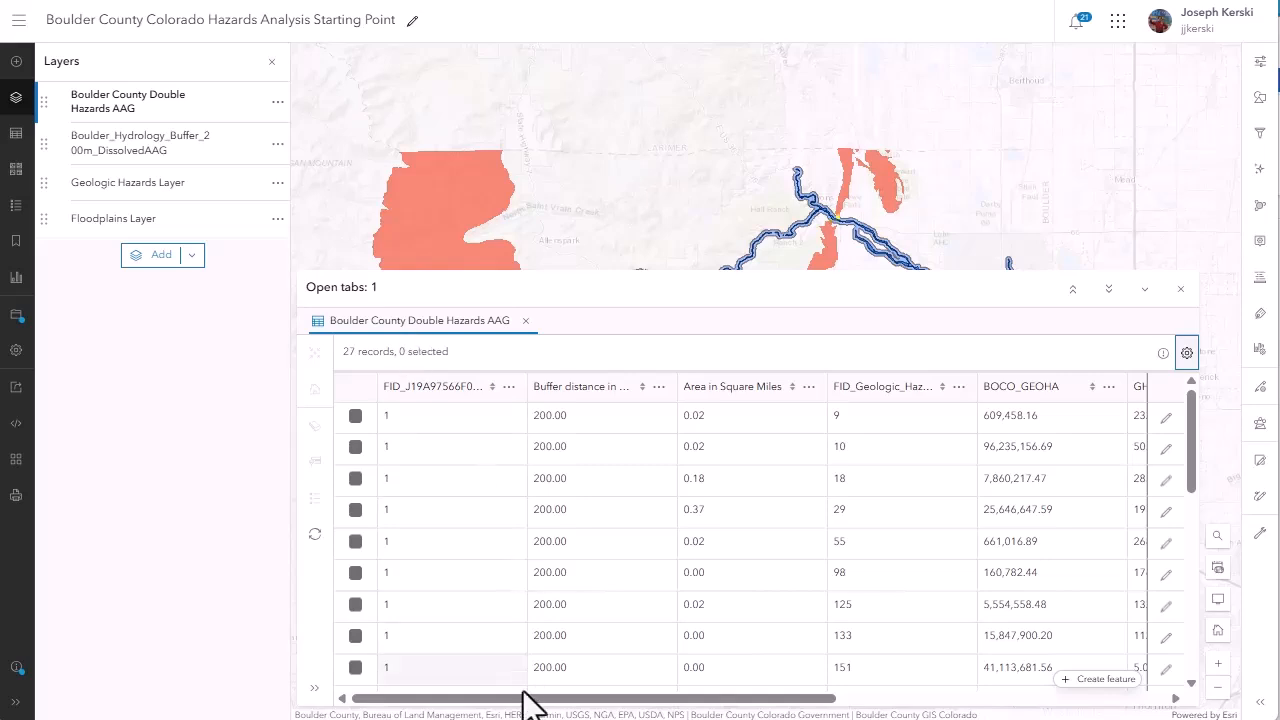
left_click_drag(529, 698, 474, 700)
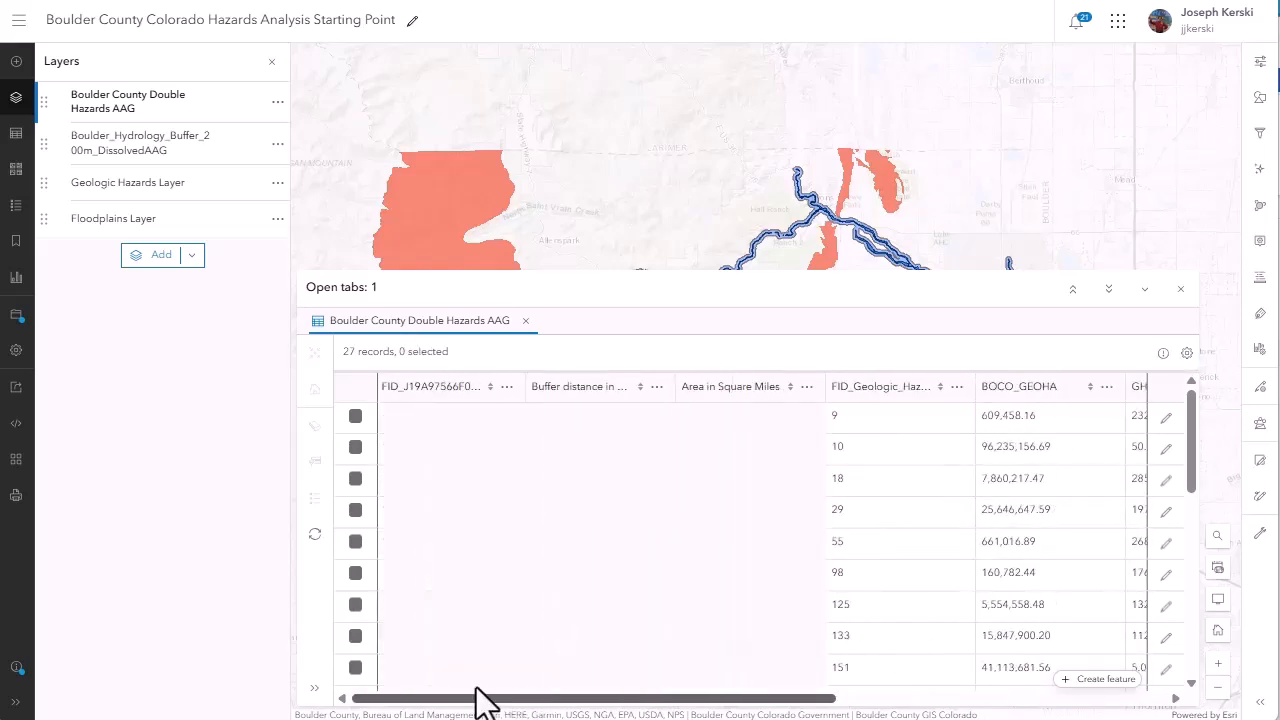
left_click(1181, 289)
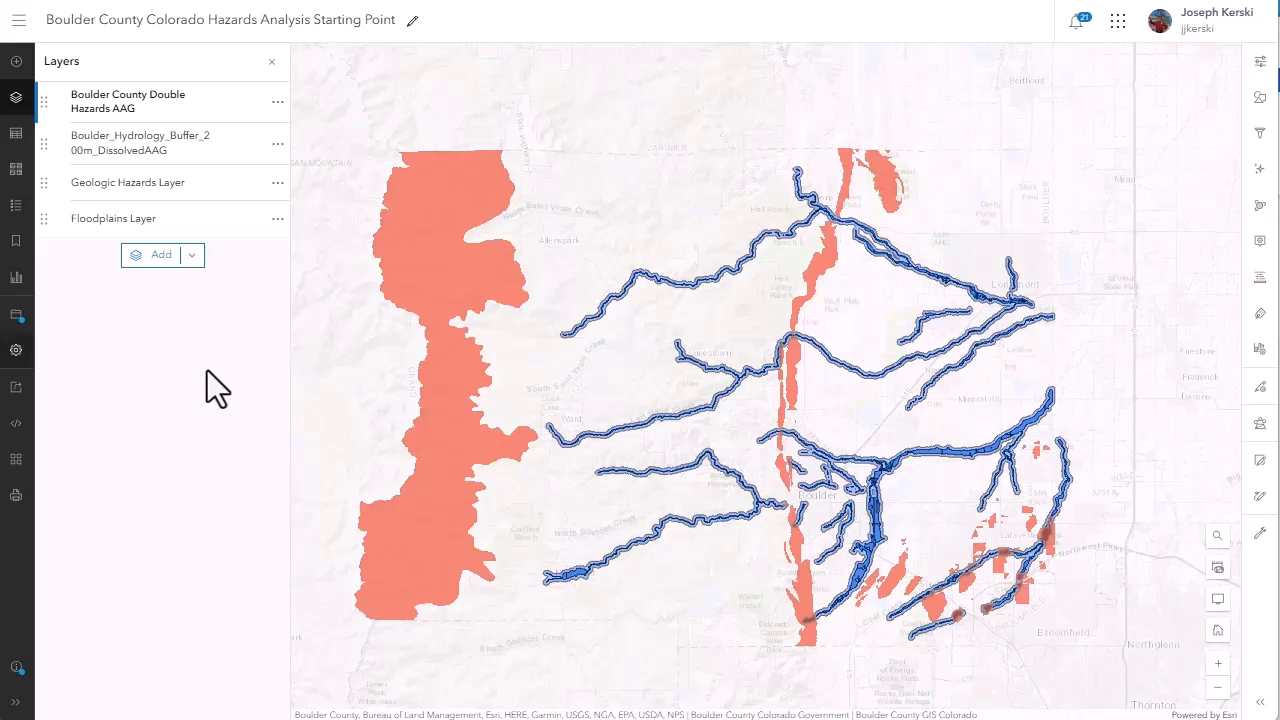
Step: Save a copy of the map titled Boulder County Colorado Hazards Analysis Ending Point AAG
left_click(14, 316)
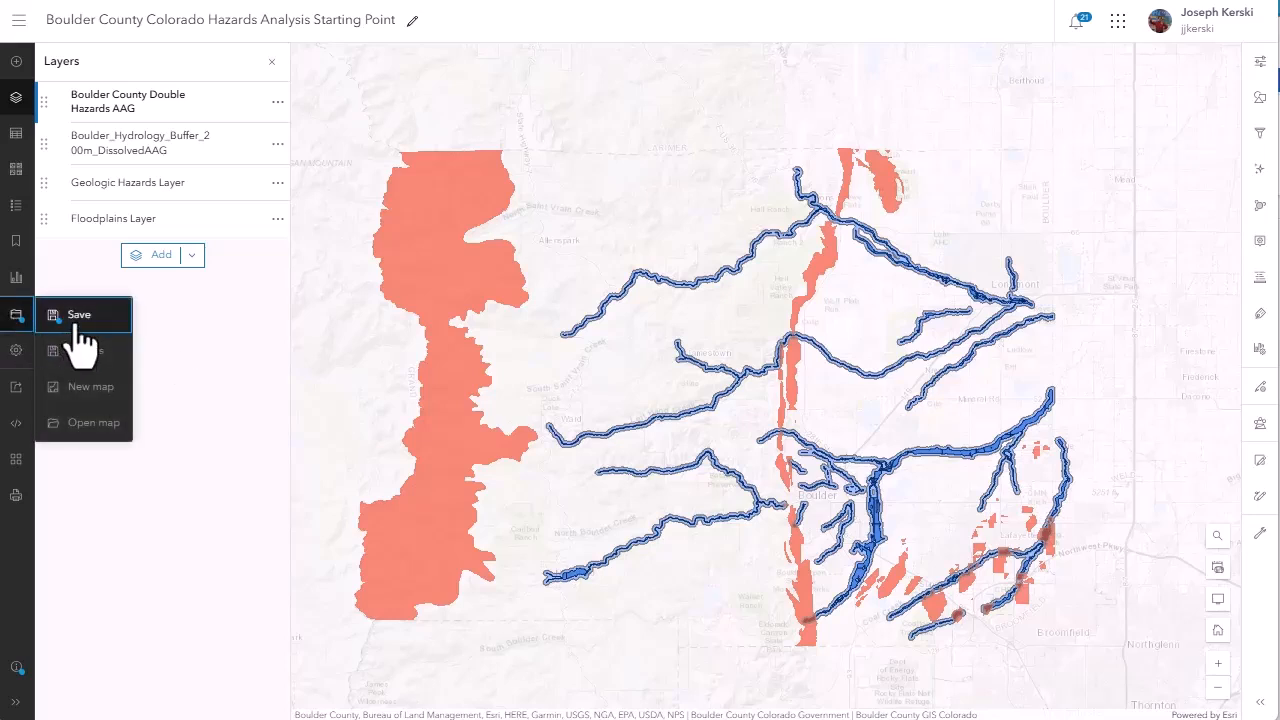
left_click(42, 350)
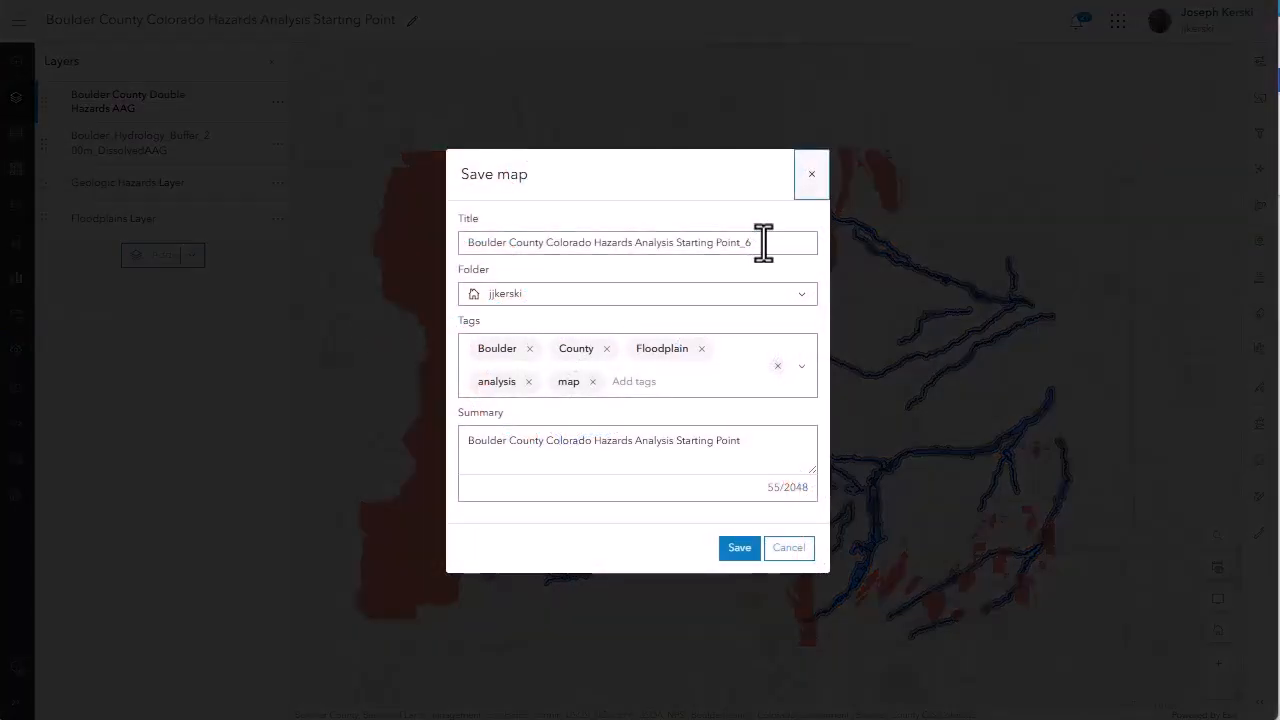
left_click(763, 242)
key("BackSpace")
key("BackSpace")
key("BackSpace")
key("BackSpace")
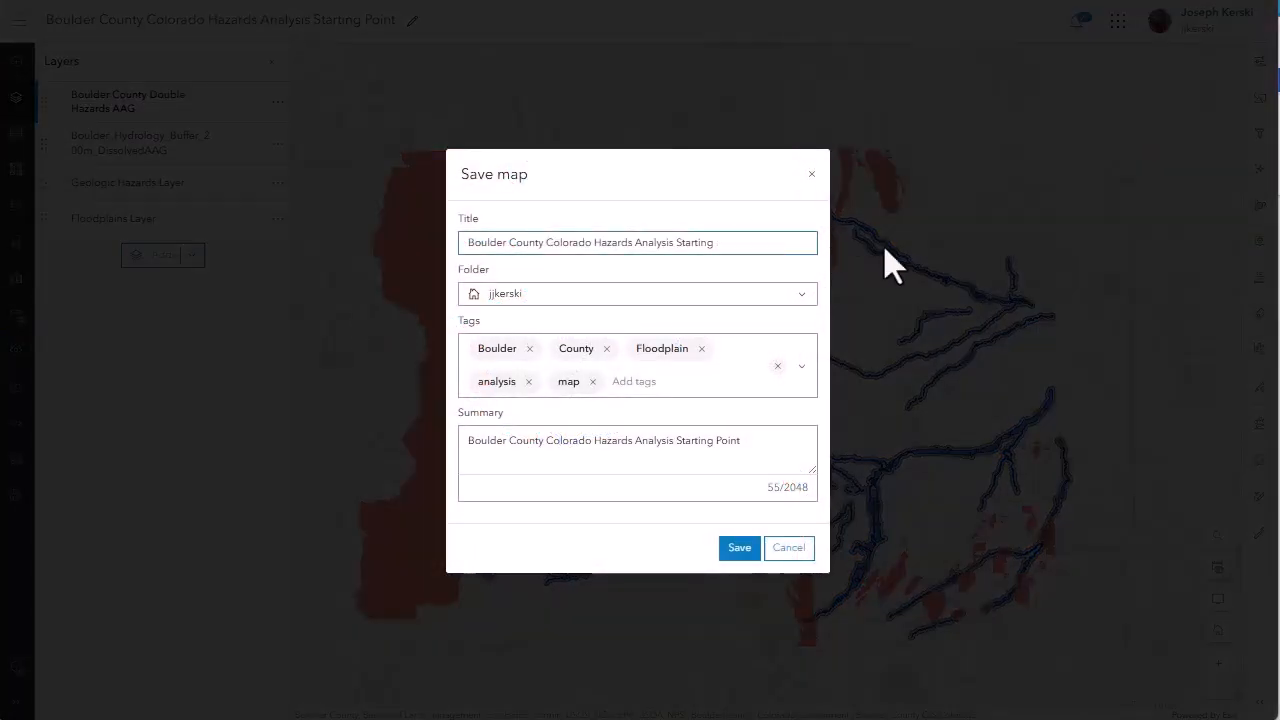
key("BackSpace")
key("BackSpace")
key("BackSpace")
key("BackSpace")
key("BackSpace")
key("BackSpace")
key("BackSpace")
key("BackSpace")
type("Ending Point 2")
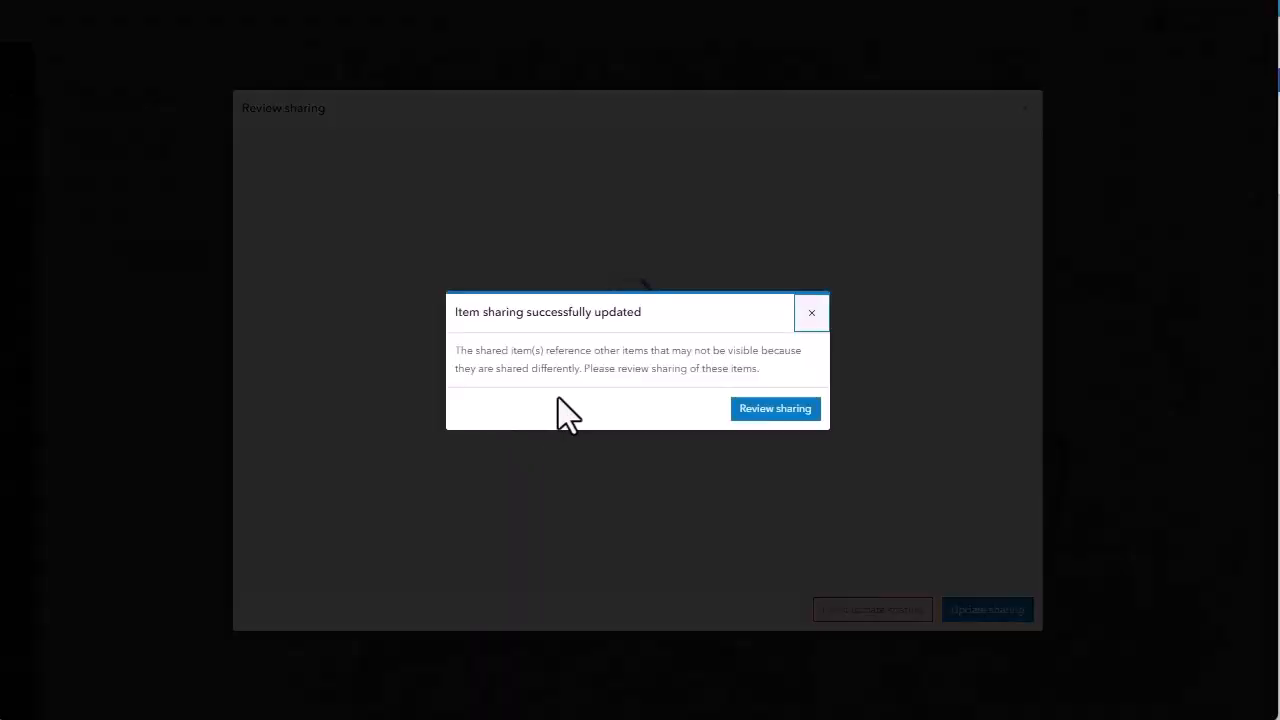
Step: Review the map's sharing and update it for the Boulder County Double Hazards AAG and Boulder_Hydrology_Buffer_200m_DissolvedAAG layers
left_click(802, 412)
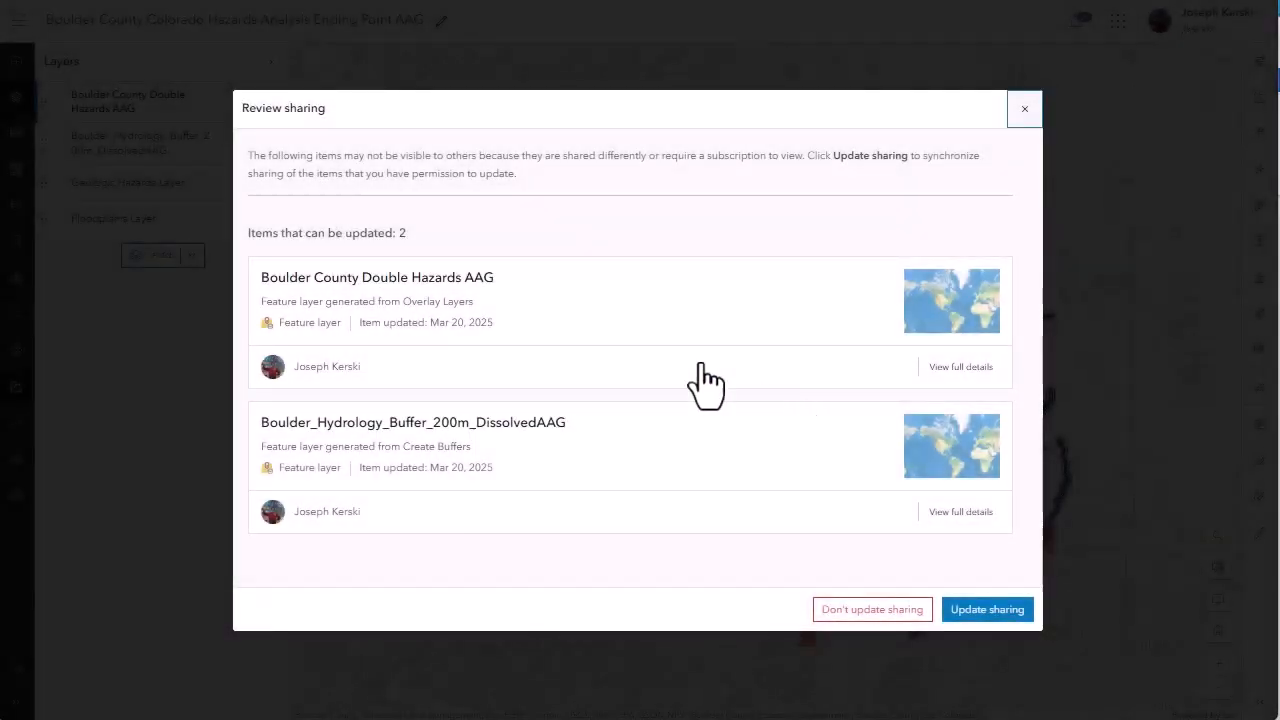
left_click(993, 611)
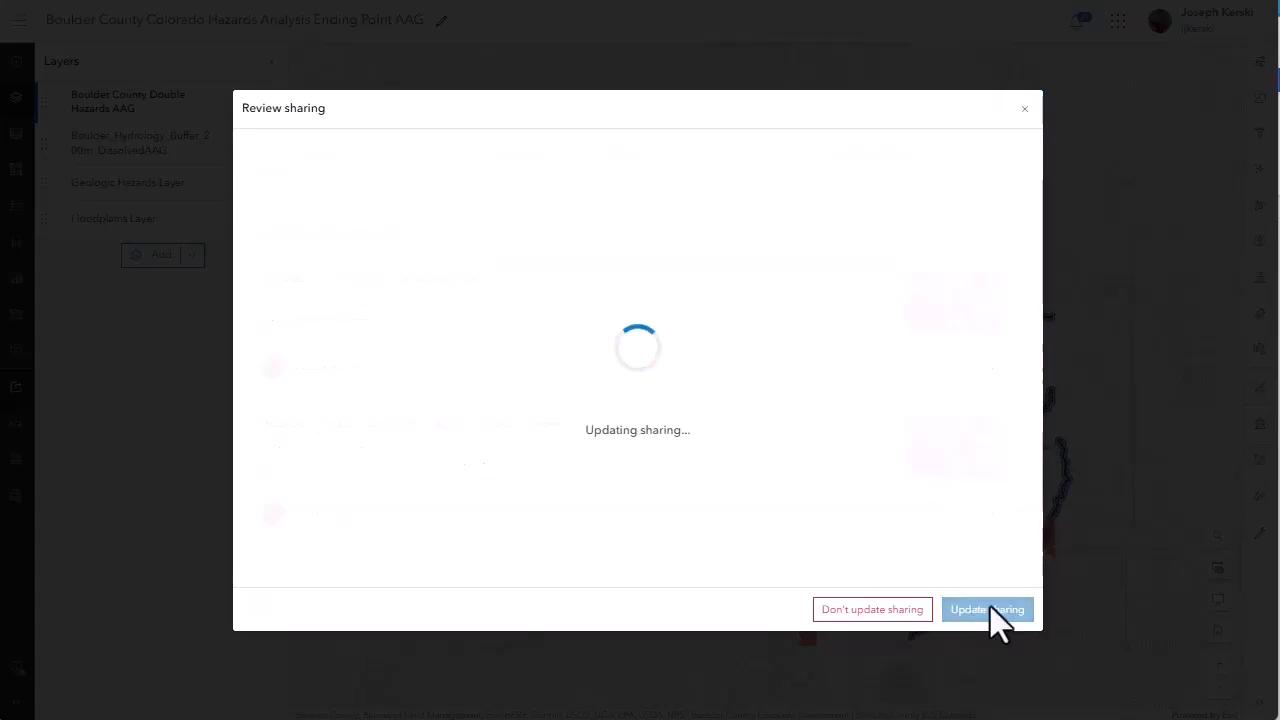